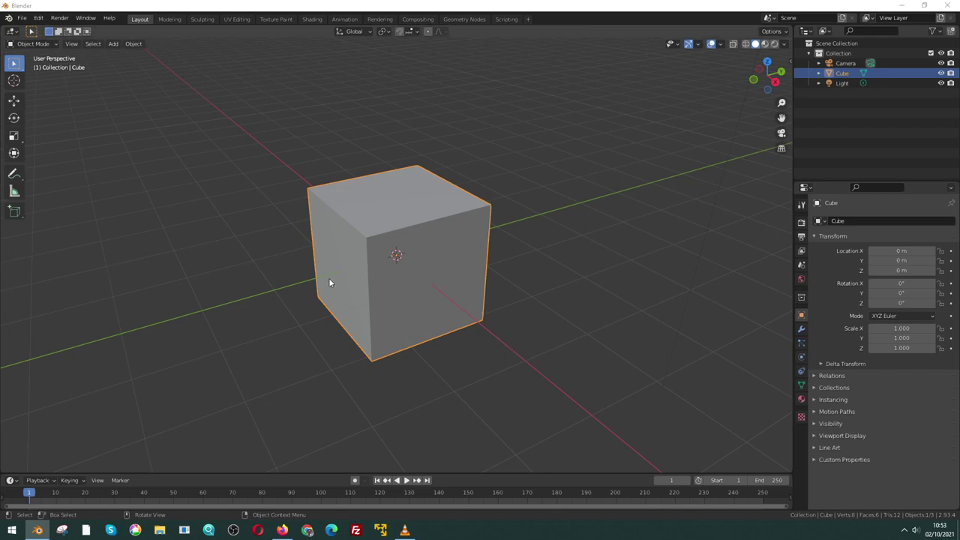
Step: In Edit Mode, collapse all eight cube vertices into a single vertex at the origin
{"action": "mouse_move", "coordinate": [329, 277]}
{"action": "middle_mouse_down"}
{"action": "mouse_move", "coordinate": [358, 286]}
{"action": "mouse_move", "coordinate": [453, 242]}
{"action": "mouse_move", "coordinate": [323, 243]}
{"action": "mouse_move", "coordinate": [462, 254]}
{"action": "mouse_move", "coordinate": [499, 200]}
{"action": "mouse_move", "coordinate": [353, 282]}
{"action": "middle_mouse_up"}
{"action": "key", "text": "Tab"}
{"action": "mouse_move", "coordinate": [503, 248]}
{"action": "middle_mouse_down"}
{"action": "mouse_move", "coordinate": [578, 270]}
{"action": "mouse_move", "coordinate": [592, 261]}
{"action": "middle_mouse_up"}
{"action": "key", "text": "m"}
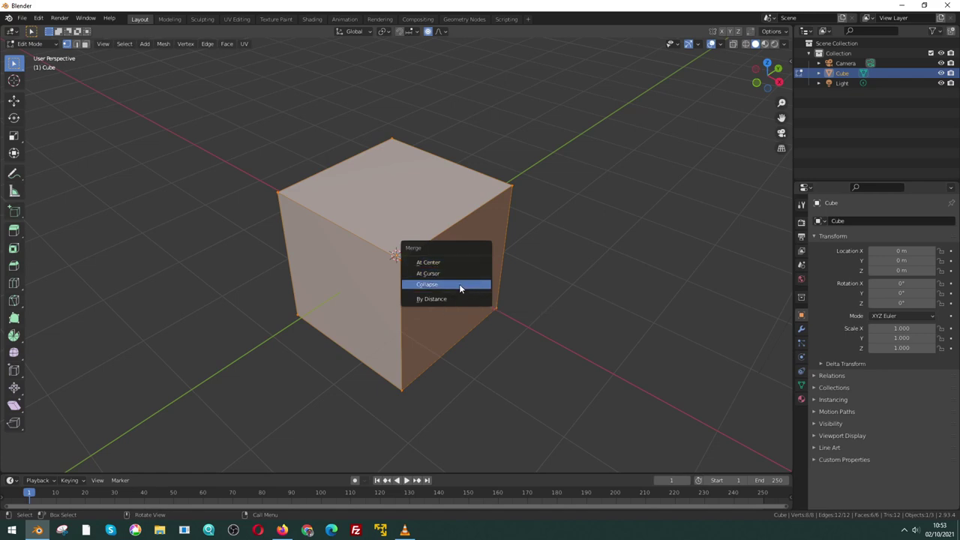
{"action": "left_click", "coordinate": [459, 287]}
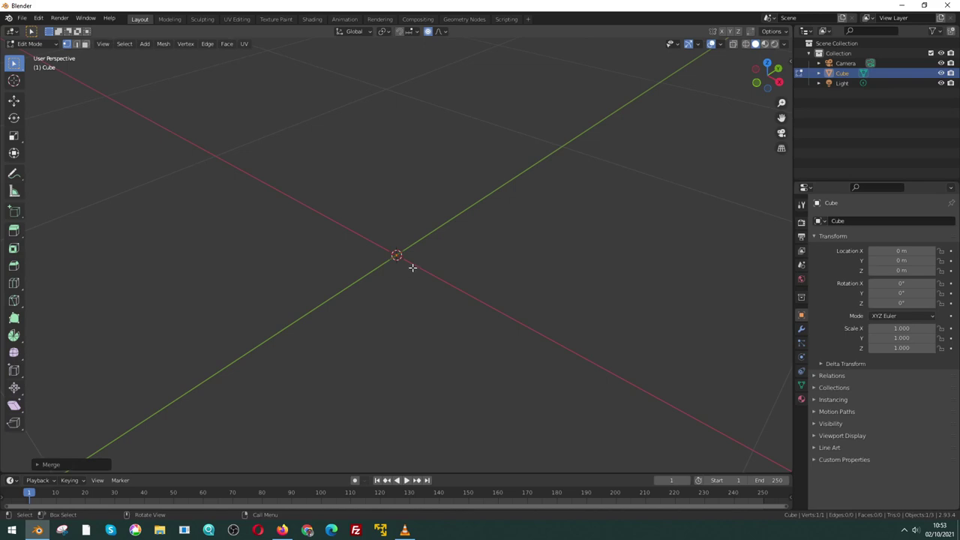
{"action": "mouse_move", "coordinate": [412, 267]}
{"action": "middle_mouse_down"}
{"action": "mouse_move", "coordinate": [336, 235]}
{"action": "mouse_move", "coordinate": [308, 247]}
{"action": "mouse_move", "coordinate": [420, 270]}
{"action": "mouse_move", "coordinate": [409, 272]}
{"action": "middle_mouse_up"}
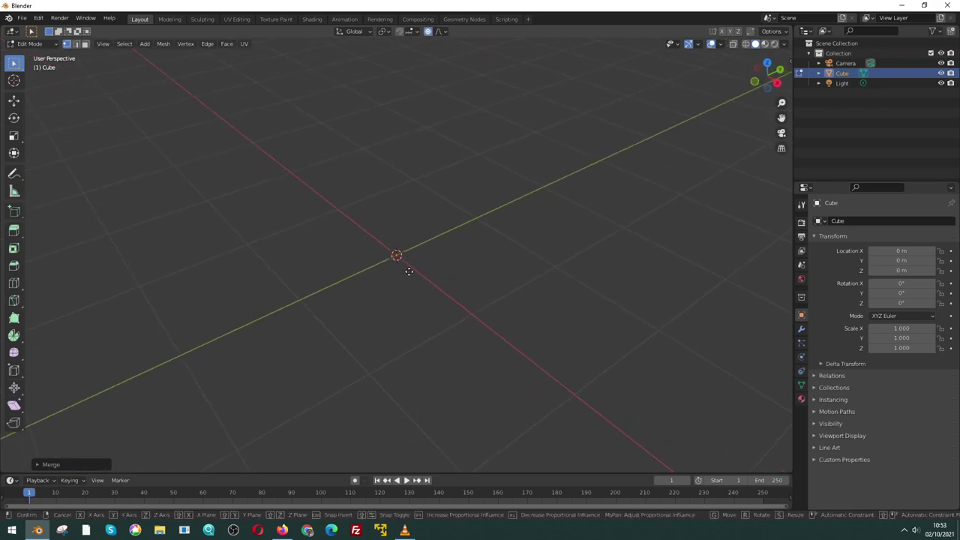
Step: Turn off proportional editing, cancelling the trial moves of the vertex
{"action": "key", "text": "g"}
{"action": "right_click", "coordinate": [478, 193]}
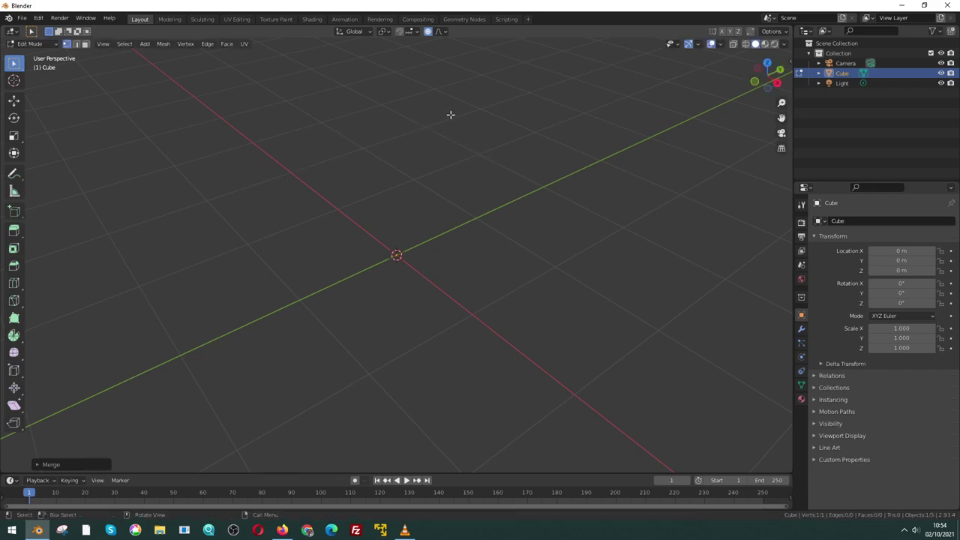
{"action": "left_click", "coordinate": [427, 30]}
{"action": "key", "text": "g"}
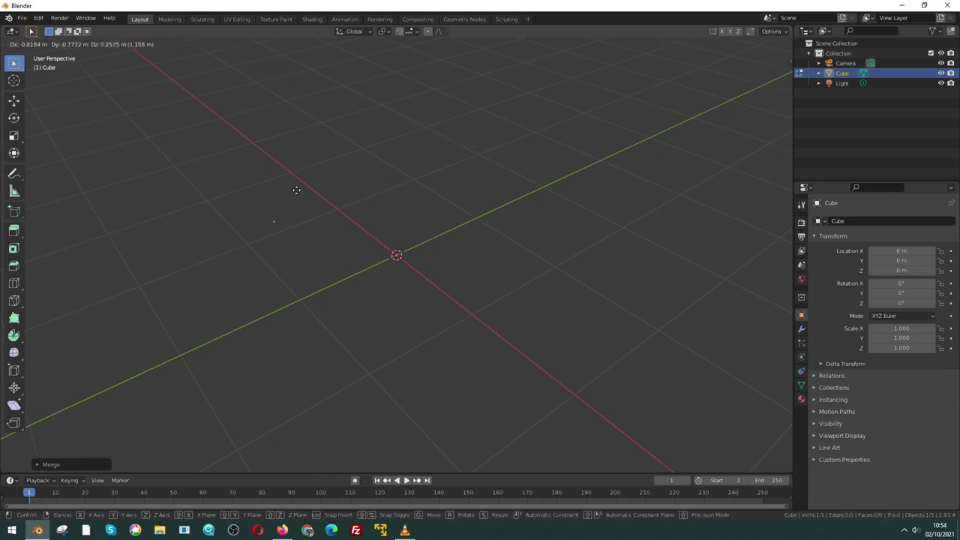
{"action": "right_click", "coordinate": [368, 206]}
{"action": "mouse_move", "coordinate": [521, 265]}
{"action": "middle_mouse_down"}
{"action": "mouse_move", "coordinate": [466, 277]}
{"action": "mouse_move", "coordinate": [479, 280]}
{"action": "mouse_move", "coordinate": [469, 287]}
{"action": "mouse_move", "coordinate": [533, 257]}
{"action": "middle_mouse_up"}
Step: Move the vertex up along Z, then sideways along Y, away from the origin
{"action": "key", "text": "g"}
{"action": "key", "text": "z"}
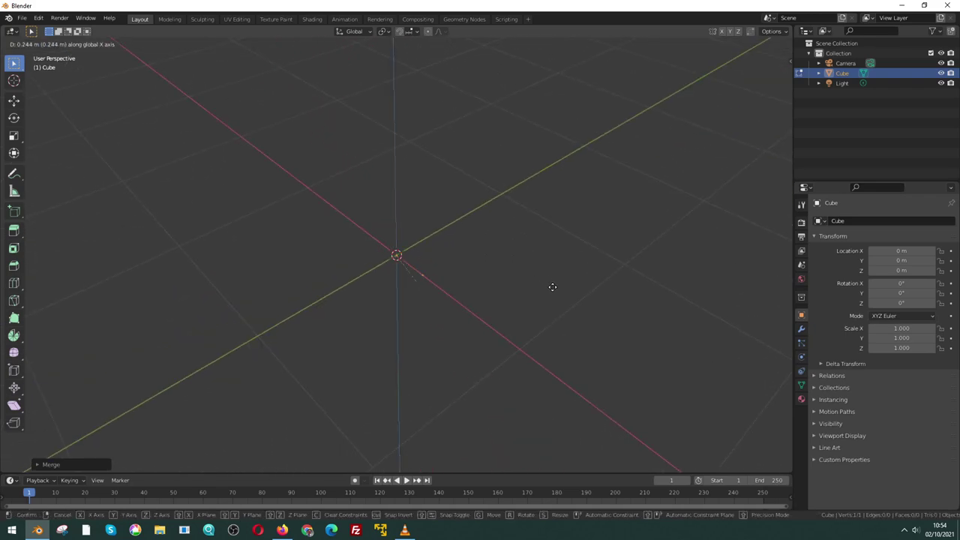
{"action": "left_click", "coordinate": [570, 291]}
{"action": "middle_click_drag", "start_coordinate": [576, 285], "coordinate": [534, 280]}
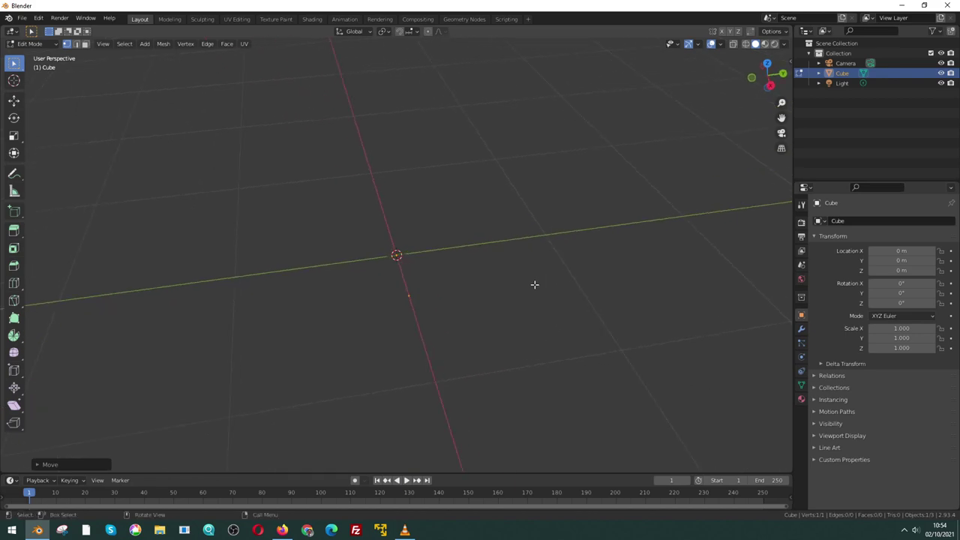
{"action": "key", "text": "g"}
{"action": "key", "text": "y"}
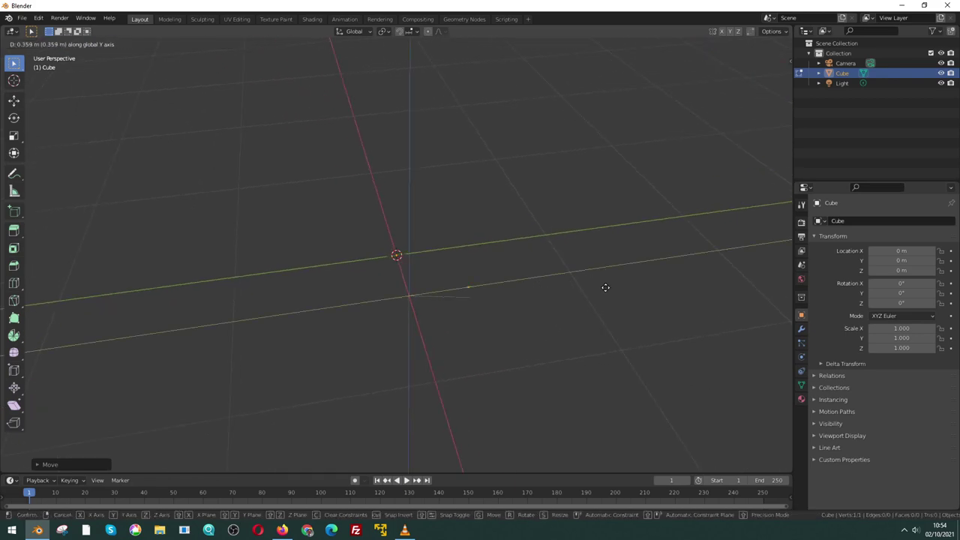
{"action": "left_click", "coordinate": [639, 292]}
{"action": "mouse_move", "coordinate": [639, 294]}
{"action": "middle_mouse_down"}
{"action": "mouse_move", "coordinate": [632, 309]}
{"action": "mouse_move", "coordinate": [540, 275]}
{"action": "mouse_move", "coordinate": [518, 242]}
{"action": "mouse_move", "coordinate": [567, 250]}
{"action": "mouse_move", "coordinate": [394, 228]}
{"action": "mouse_move", "coordinate": [430, 235]}
{"action": "middle_mouse_up"}
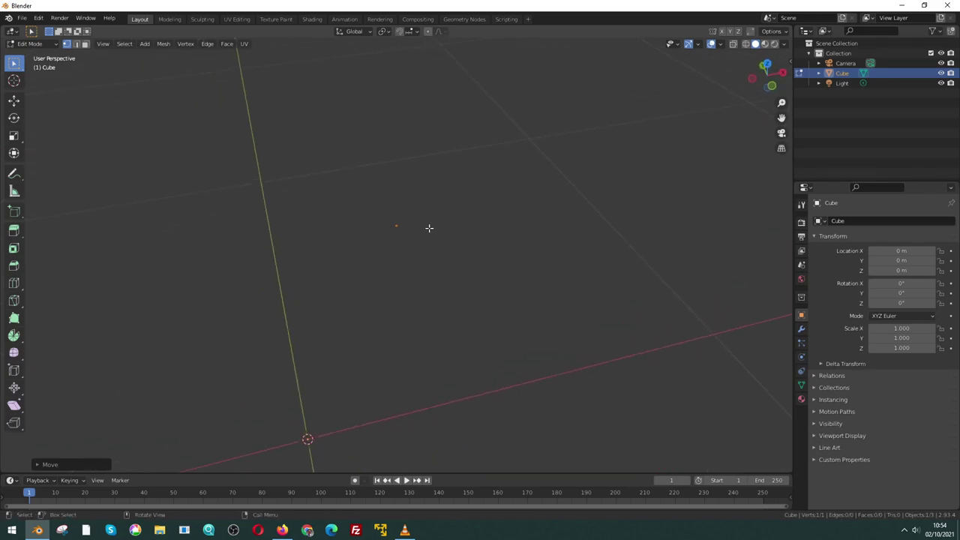
{"action": "scroll", "coordinate": [410, 239], "scroll_direction": "down", "scroll_amount": 5}
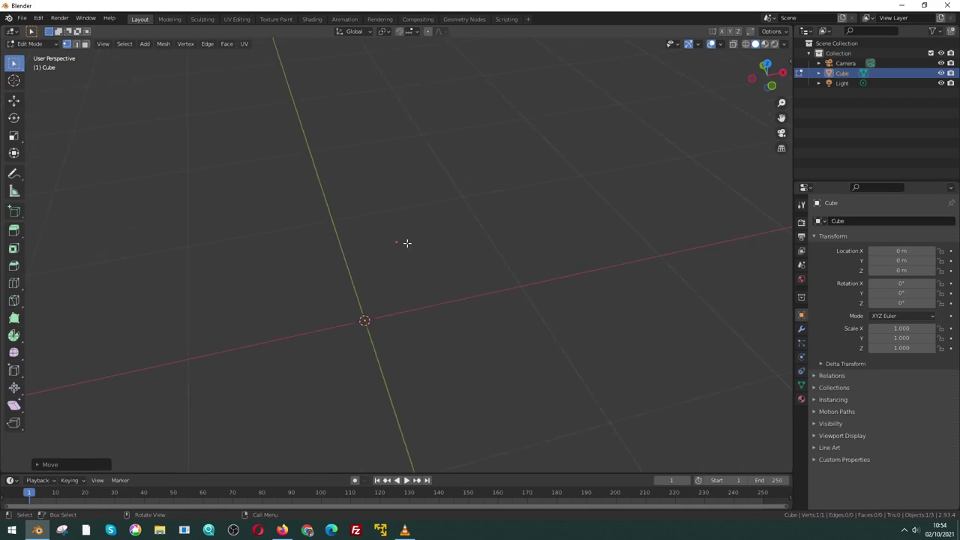
Step: Extrude the first three edges from the vertex, two of them along the X axis
{"action": "key", "text": "e"}
{"action": "key", "text": "x"}
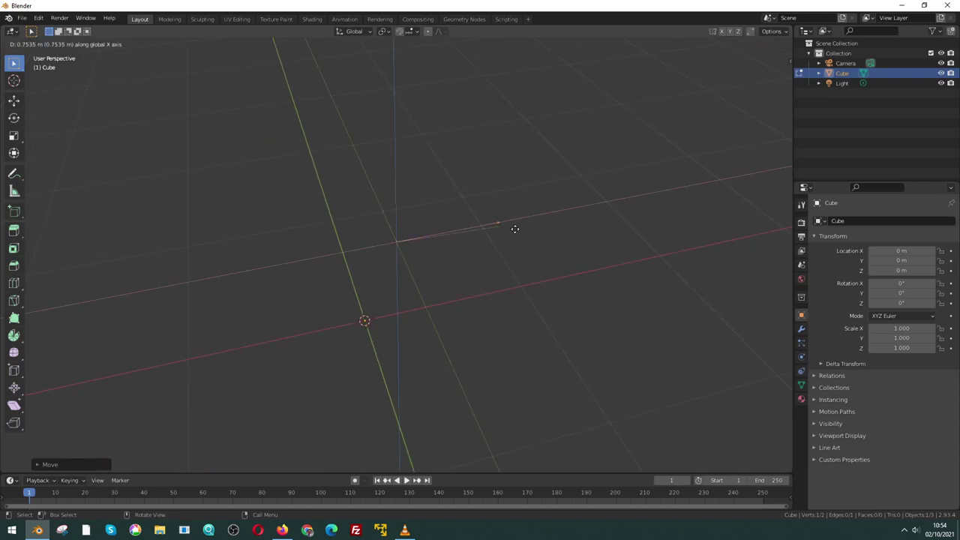
{"action": "left_click", "coordinate": [519, 228]}
{"action": "key", "text": "e"}
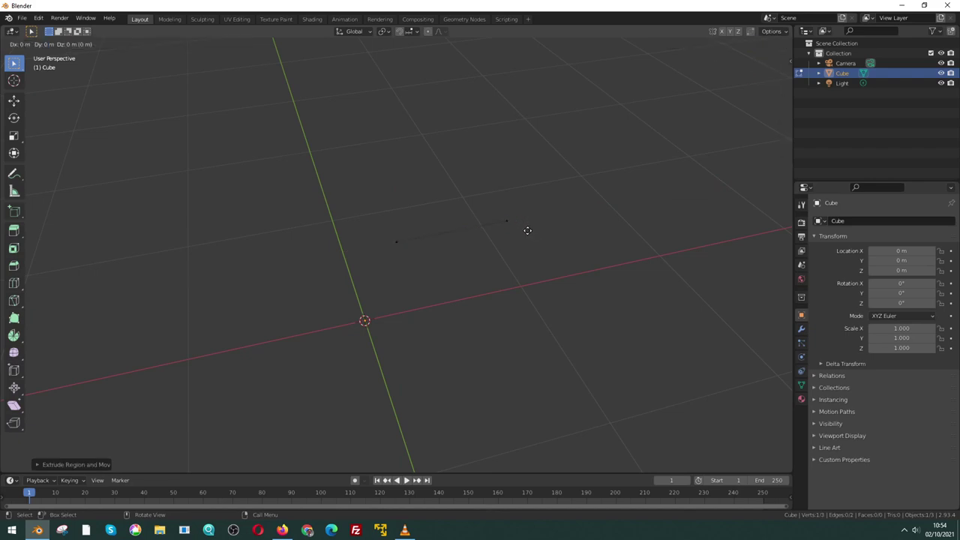
{"action": "left_click", "coordinate": [548, 281]}
{"action": "key", "text": "e"}
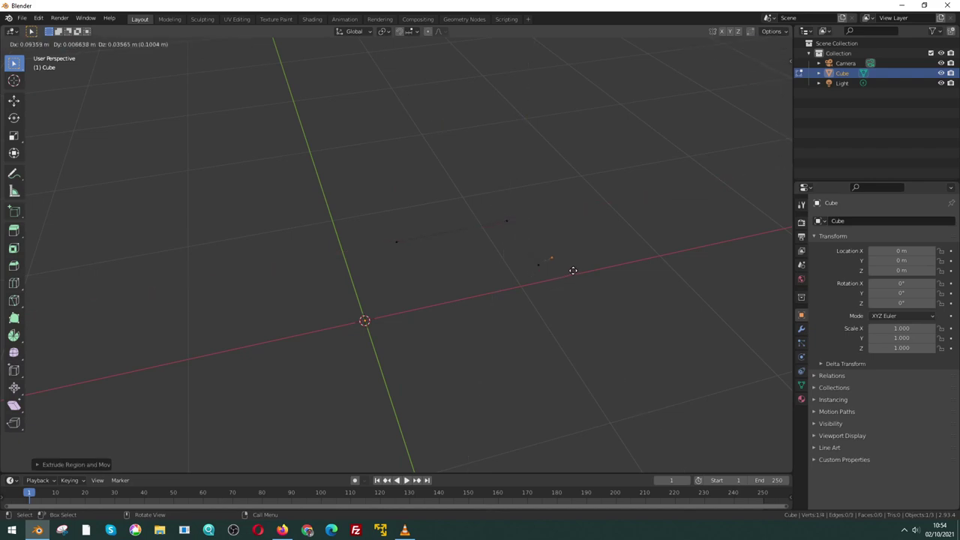
{"action": "key", "text": "x"}
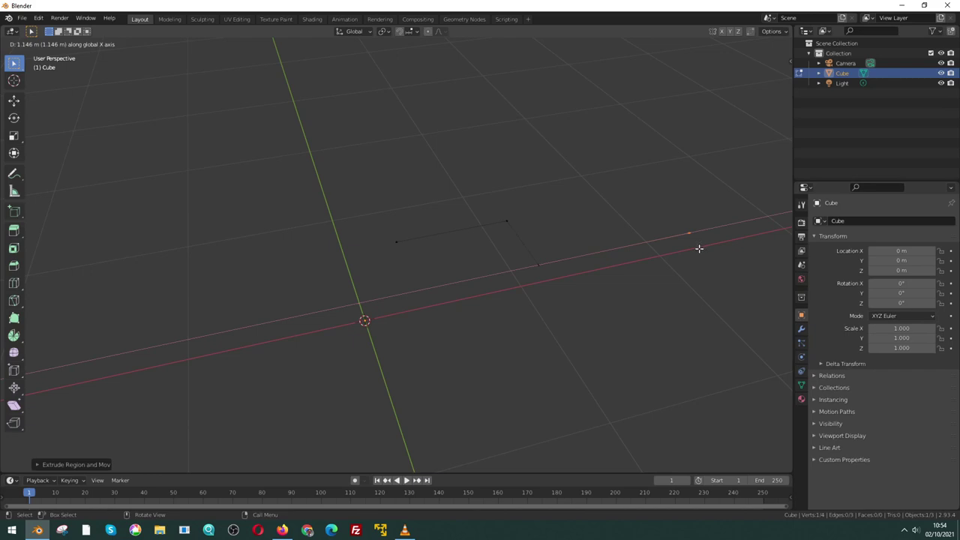
{"action": "left_click", "coordinate": [699, 248]}
{"action": "mouse_move", "coordinate": [681, 248]}
{"action": "middle_mouse_down"}
{"action": "mouse_move", "coordinate": [575, 255]}
{"action": "mouse_move", "coordinate": [440, 292]}
{"action": "mouse_move", "coordinate": [503, 306]}
{"action": "mouse_move", "coordinate": [531, 293]}
{"action": "mouse_move", "coordinate": [497, 292]}
{"action": "middle_mouse_up"}
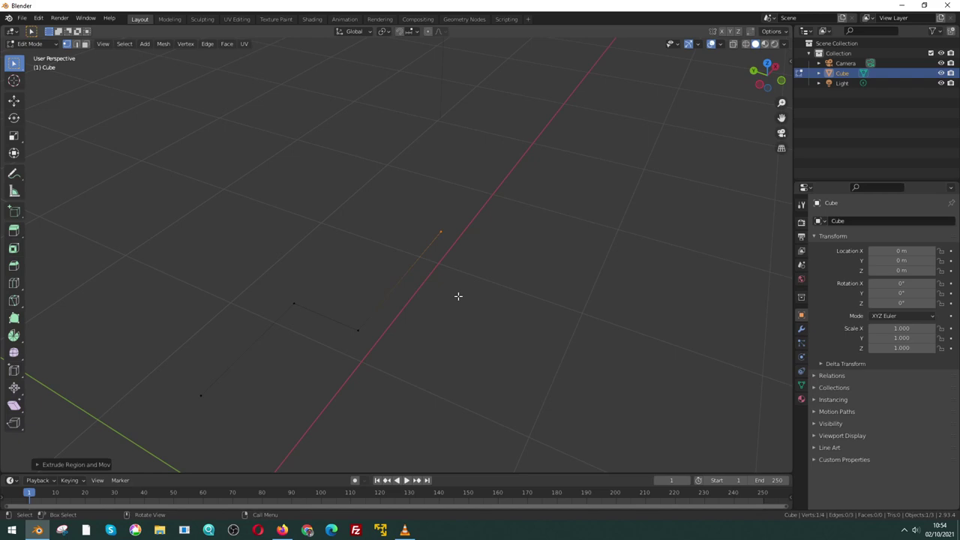
Step: Extrude three more edges alternating Y, X and Y to finish the zigzag chain
{"action": "key", "text": "e"}
{"action": "key", "text": "y"}
{"action": "left_click", "coordinate": [330, 256]}
{"action": "key", "text": "e"}
{"action": "key", "text": "x"}
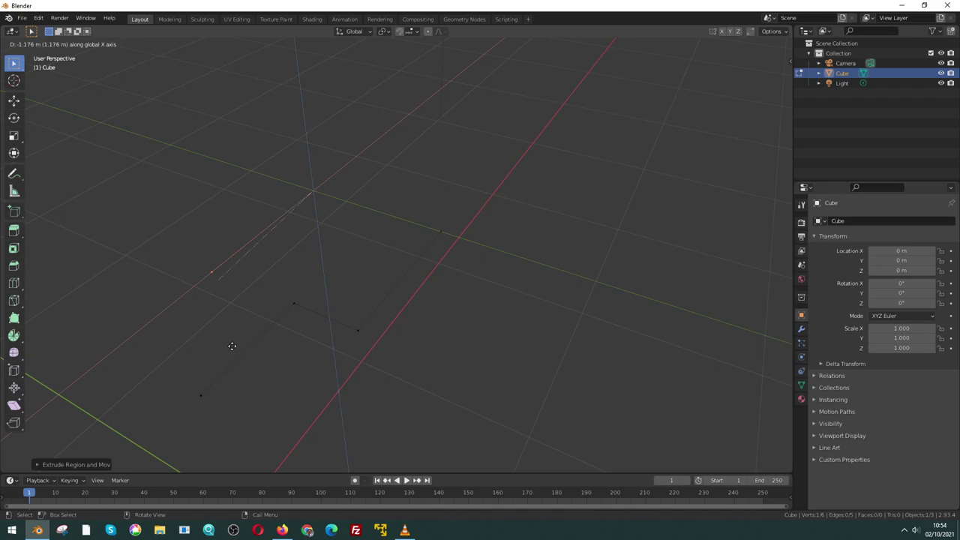
{"action": "left_click", "coordinate": [231, 345]}
{"action": "key", "text": "e"}
{"action": "key", "text": "y"}
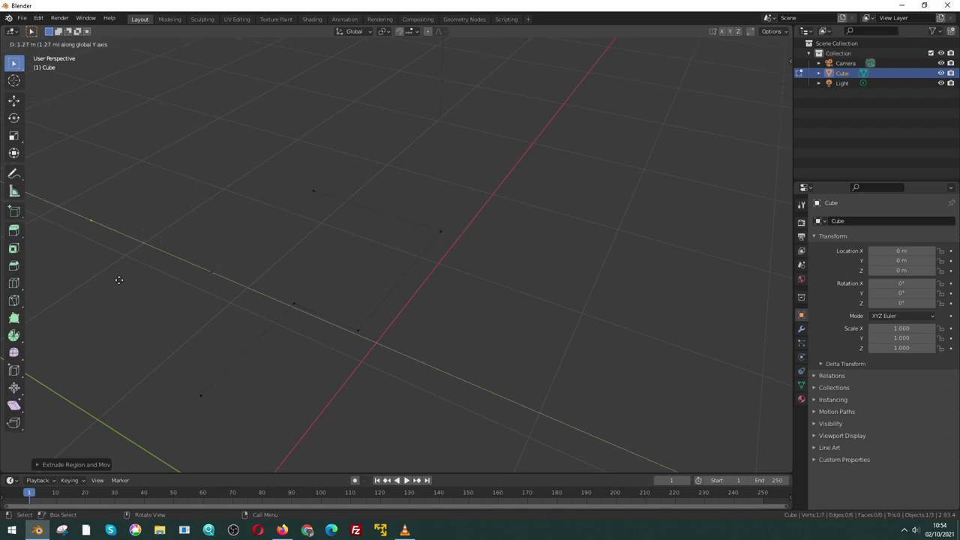
{"action": "left_click", "coordinate": [118, 279]}
{"action": "mouse_move", "coordinate": [138, 232]}
{"action": "middle_mouse_down"}
{"action": "mouse_move", "coordinate": [290, 225]}
{"action": "mouse_move", "coordinate": [139, 205]}
{"action": "mouse_move", "coordinate": [214, 210]}
{"action": "middle_mouse_up"}
{"action": "mouse_move", "coordinate": [467, 233]}
{"action": "middle_mouse_down"}
{"action": "mouse_move", "coordinate": [482, 245]}
{"action": "mouse_move", "coordinate": [343, 250]}
{"action": "middle_mouse_up"}
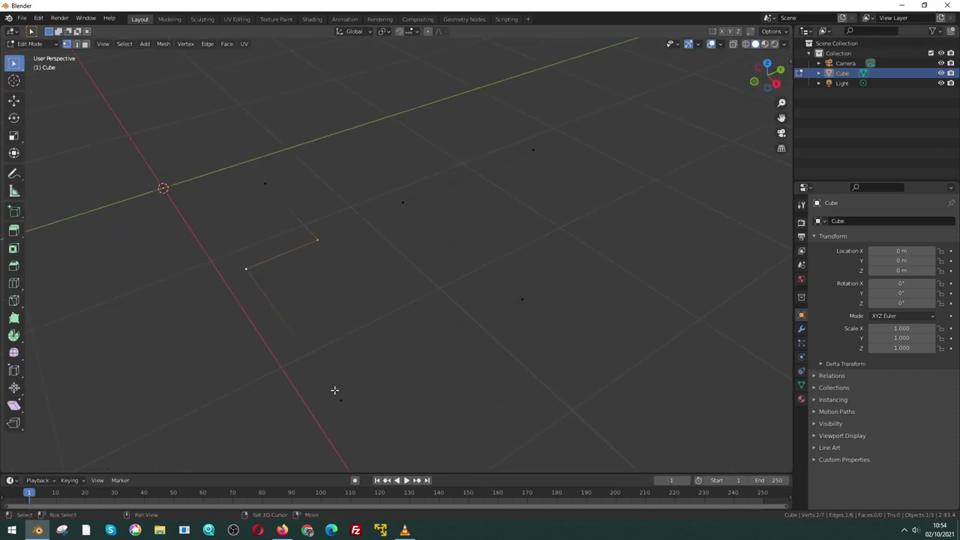
Step: Shift-select the corner vertices of the chain
{"action": "left_click", "coordinate": [339, 399], "text": "shift"}
{"action": "left_click", "coordinate": [522, 300], "text": "shift"}
{"action": "mouse_move", "coordinate": [465, 217]}
{"action": "middle_mouse_down"}
{"action": "mouse_move", "coordinate": [559, 210]}
{"action": "mouse_move", "coordinate": [480, 208]}
{"action": "mouse_move", "coordinate": [405, 224]}
{"action": "mouse_move", "coordinate": [456, 230]}
{"action": "mouse_move", "coordinate": [437, 204]}
{"action": "middle_mouse_up"}
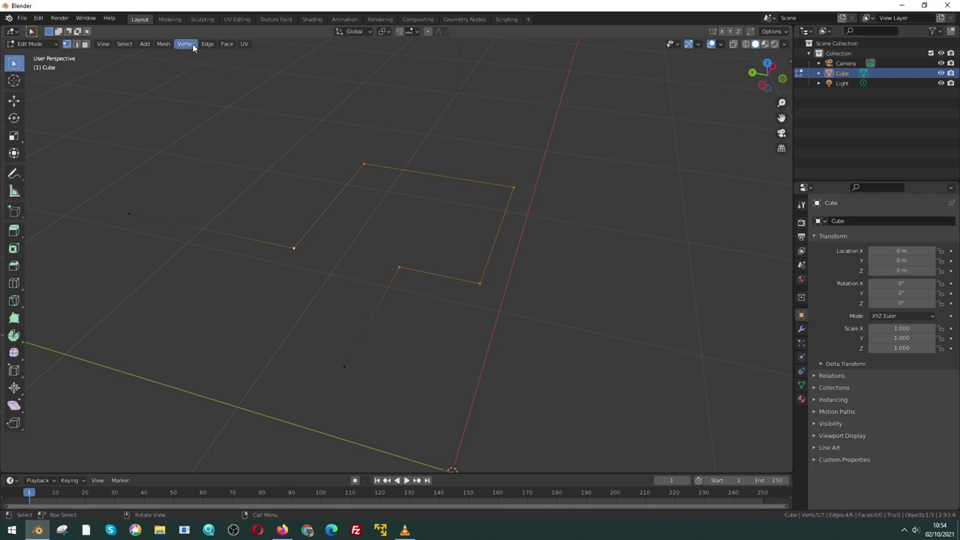
Step: Bevel the selected corner vertices into rounded bends (27 vertices) and return to Object Mode
{"action": "left_click", "coordinate": [184, 45]}
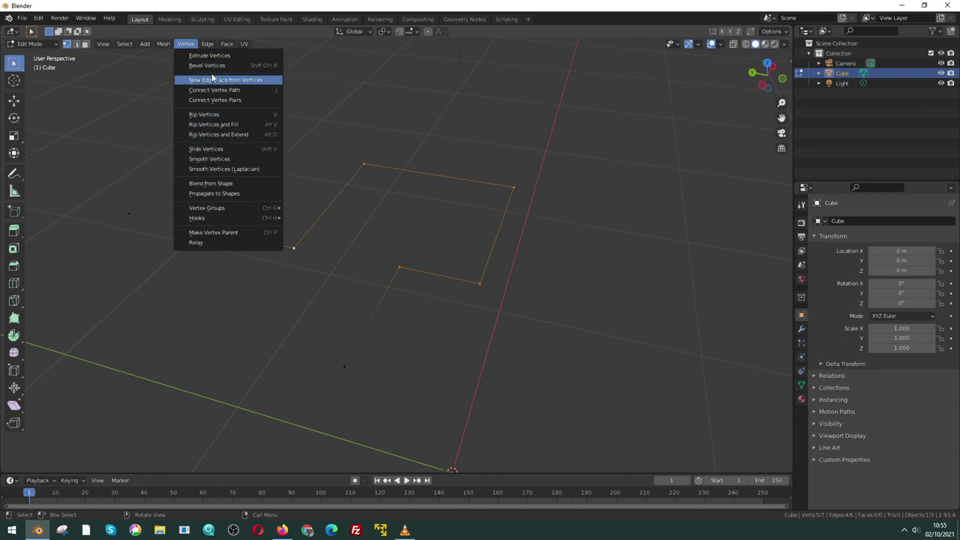
{"action": "left_click", "coordinate": [207, 65]}
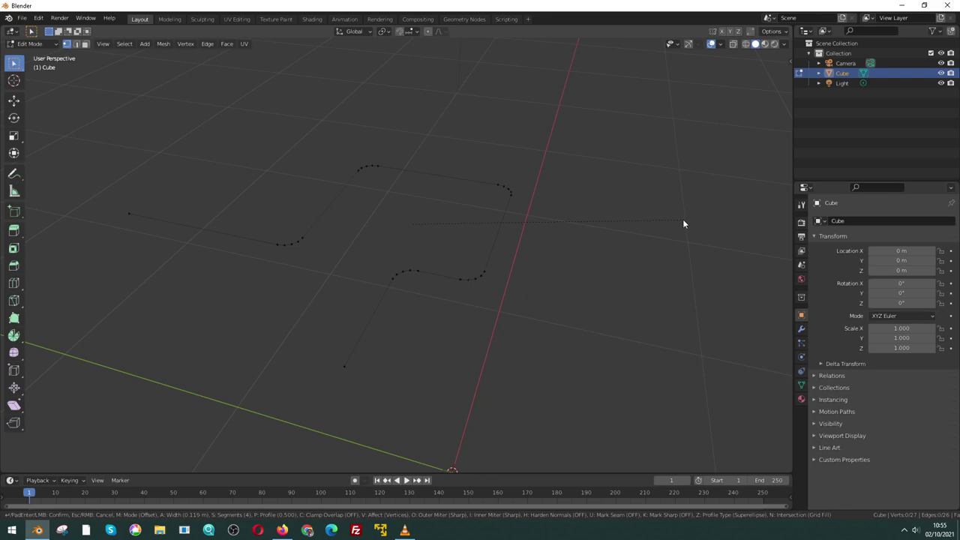
{"action": "left_click", "coordinate": [679, 223]}
{"action": "middle_click_drag", "start_coordinate": [677, 218], "coordinate": [508, 239]}
{"action": "scroll", "coordinate": [507, 239], "scroll_direction": "up", "scroll_amount": 1}
{"action": "scroll", "coordinate": [508, 240], "scroll_direction": "up", "scroll_amount": 1}
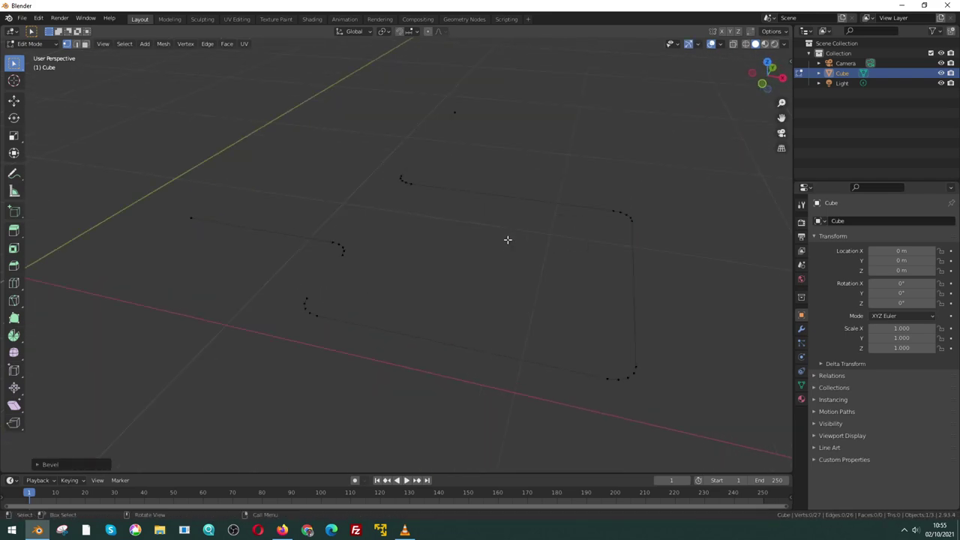
{"action": "scroll", "coordinate": [508, 239], "scroll_direction": "down", "scroll_amount": 2}
{"action": "middle_click_drag", "start_coordinate": [509, 240], "coordinate": [575, 248]}
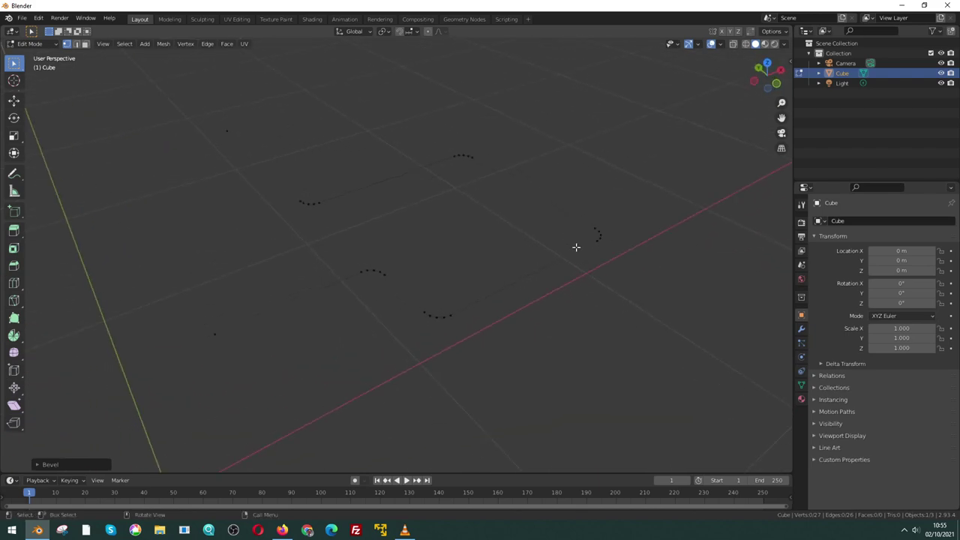
{"action": "key", "text": "Tab"}
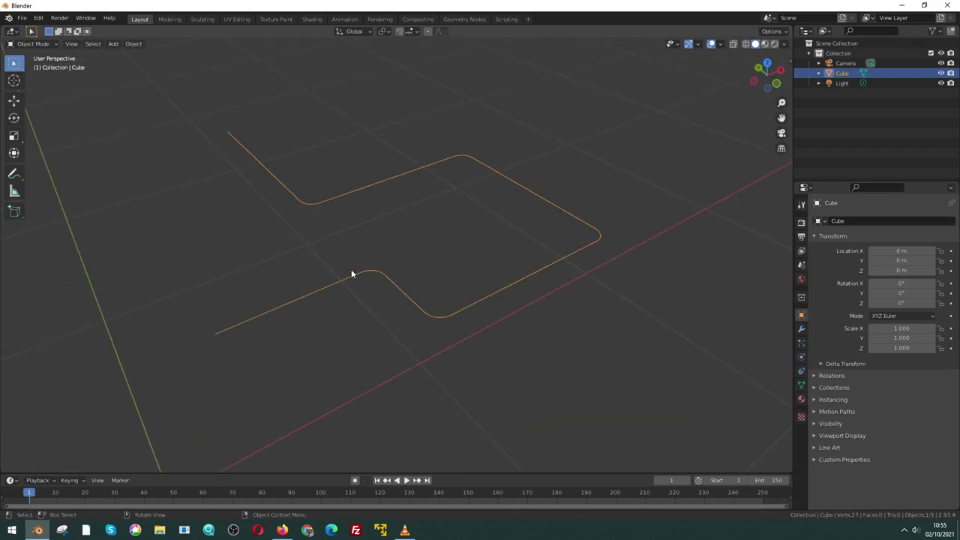
Step: Convert the rounded edge-chain mesh into a curve object through Object > Convert
{"action": "left_click", "coordinate": [131, 47]}
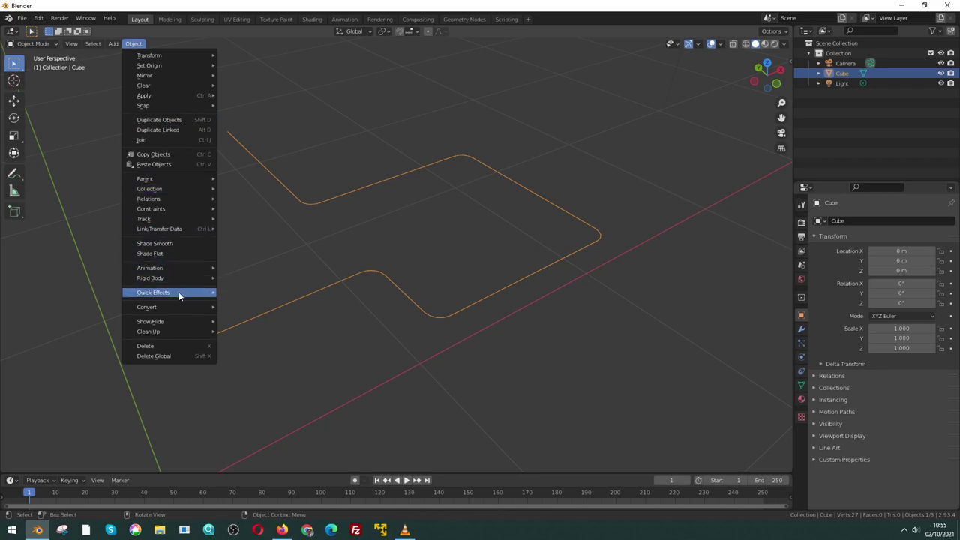
{"action": "mouse_move", "coordinate": [170, 307]}
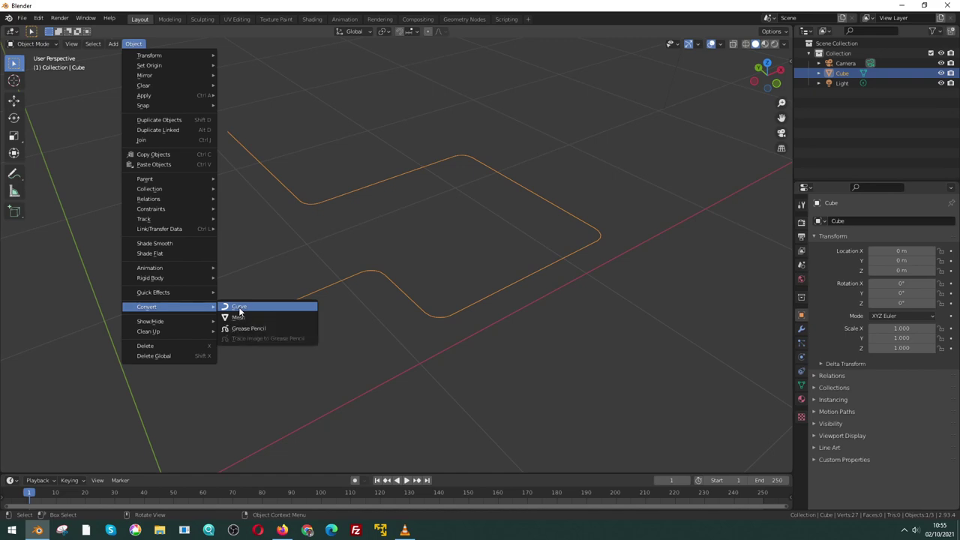
{"action": "left_click", "coordinate": [239, 308]}
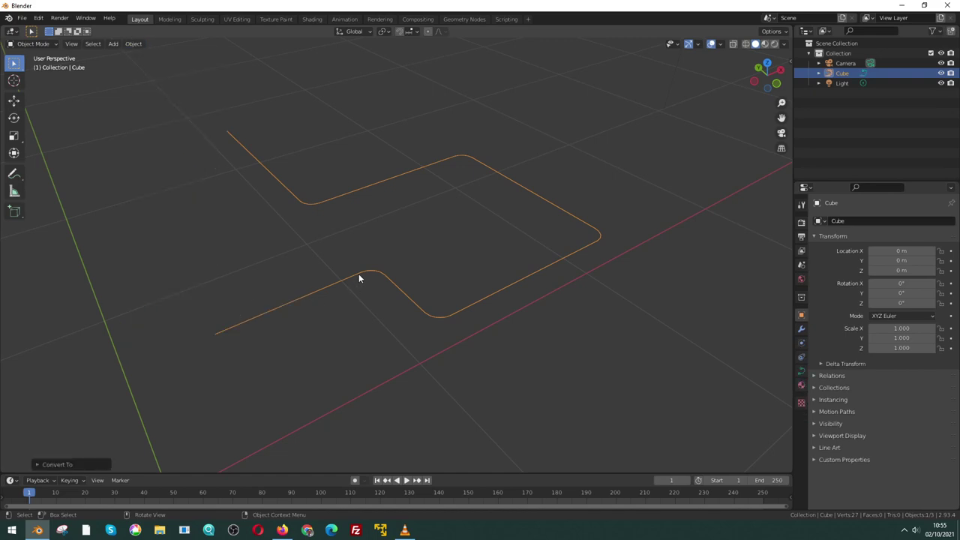
{"action": "mouse_move", "coordinate": [358, 277]}
{"action": "middle_mouse_down"}
{"action": "mouse_move", "coordinate": [428, 268]}
{"action": "mouse_move", "coordinate": [360, 270]}
{"action": "mouse_move", "coordinate": [407, 278]}
{"action": "middle_mouse_up"}
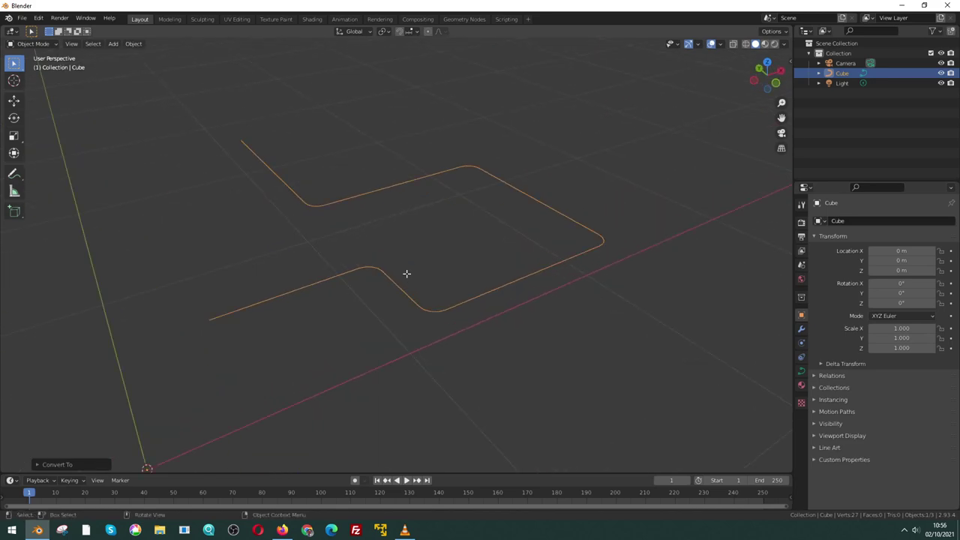
Step: Toggle into Edit Mode on the curve to show its 27 control points
{"action": "key", "text": "Tab"}
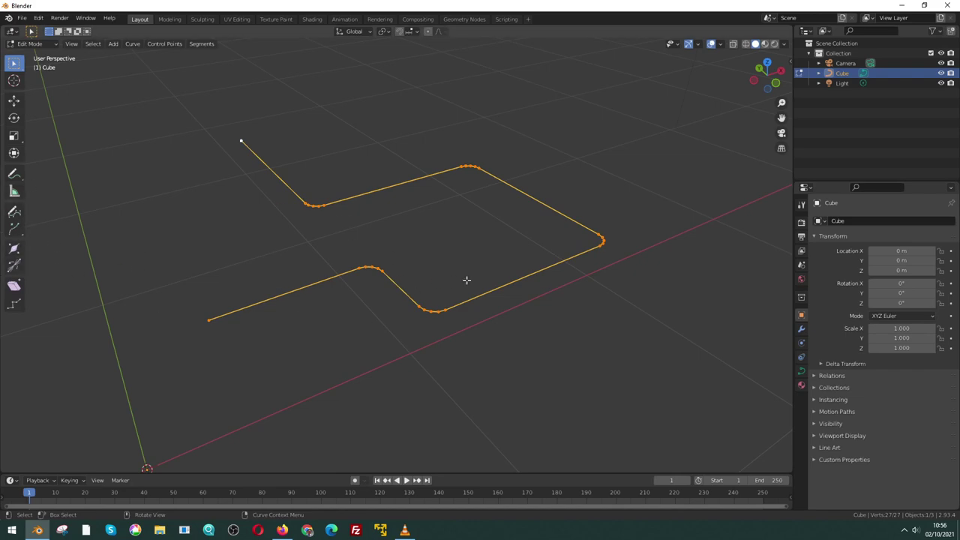
{"action": "middle_click_drag", "start_coordinate": [391, 257], "coordinate": [421, 257]}
{"action": "key", "text": "Tab"}
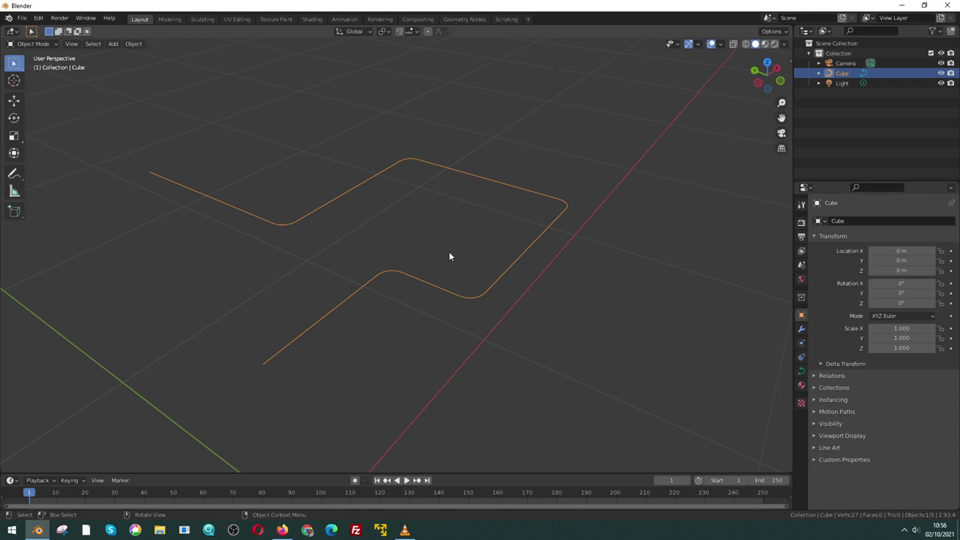
{"action": "key", "text": "Tab"}
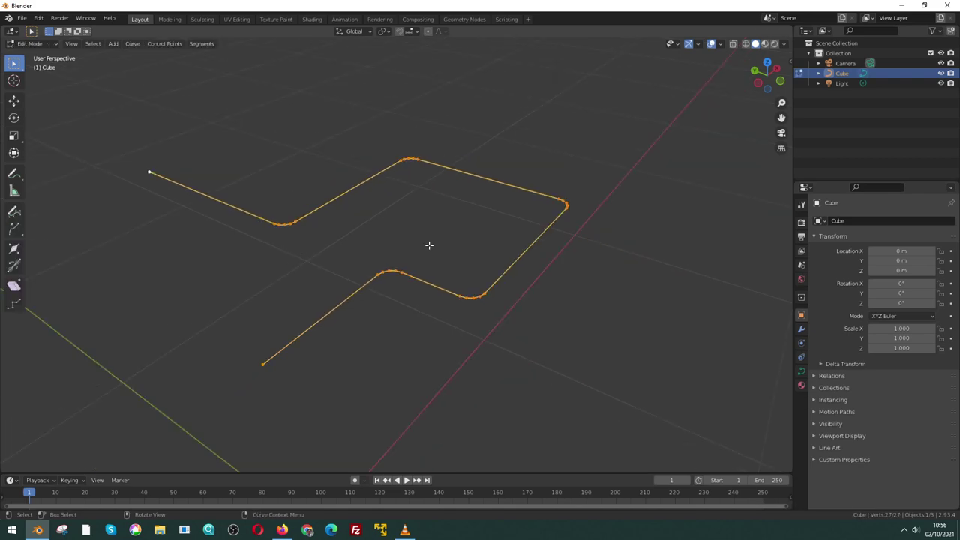
Step: Show the curve's Object Data properties with Geometry expanded to the Round bevel settings
{"action": "left_click", "coordinate": [801, 371]}
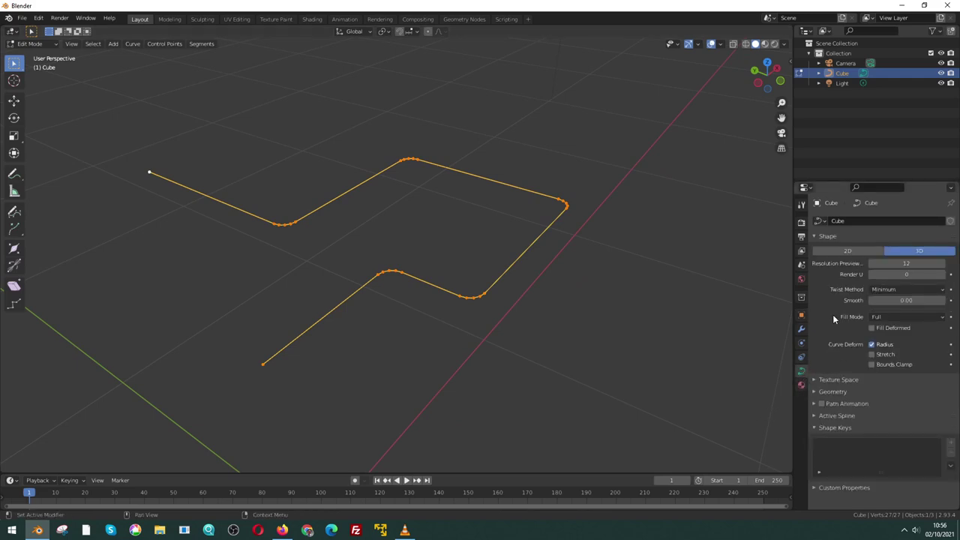
{"action": "left_click", "coordinate": [814, 392]}
{"action": "scroll", "coordinate": [841, 279], "scroll_direction": "down", "scroll_amount": 4}
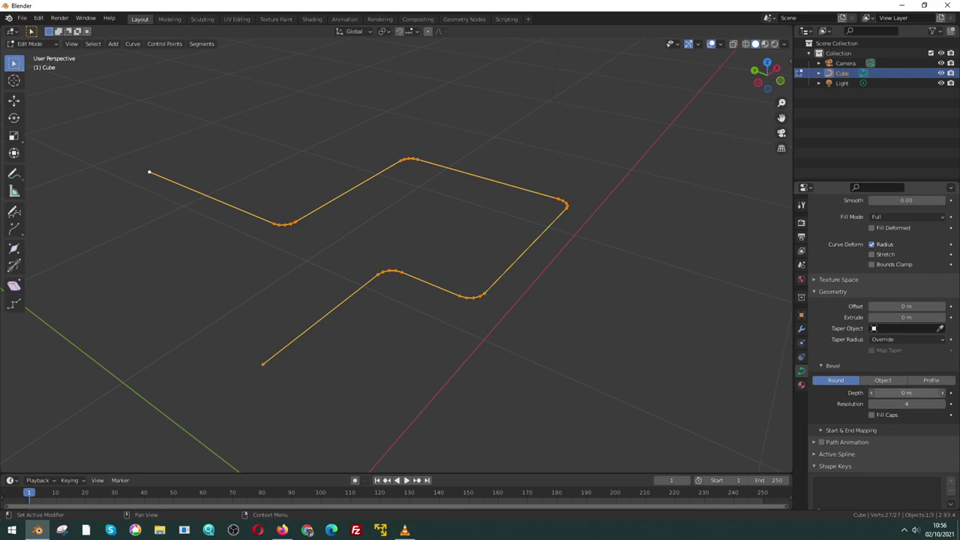
Step: Set the curve's bevel depth to 0.1 m and bevel resolution to 11
{"action": "left_click_drag", "start_coordinate": [906, 392], "coordinate": [912, 392]}
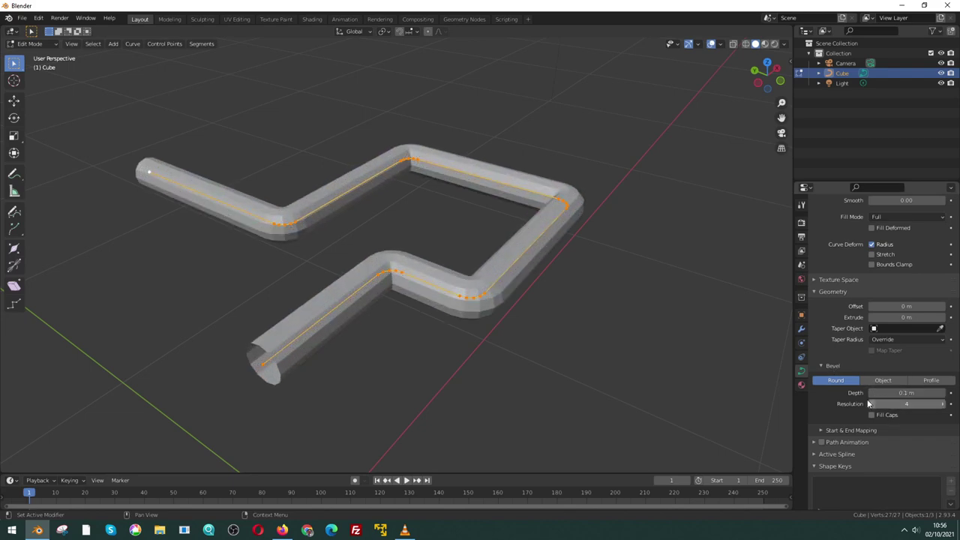
{"action": "mouse_move", "coordinate": [486, 347]}
{"action": "middle_mouse_down"}
{"action": "mouse_move", "coordinate": [495, 328]}
{"action": "mouse_move", "coordinate": [512, 323]}
{"action": "mouse_move", "coordinate": [455, 338]}
{"action": "mouse_move", "coordinate": [476, 328]}
{"action": "middle_mouse_up"}
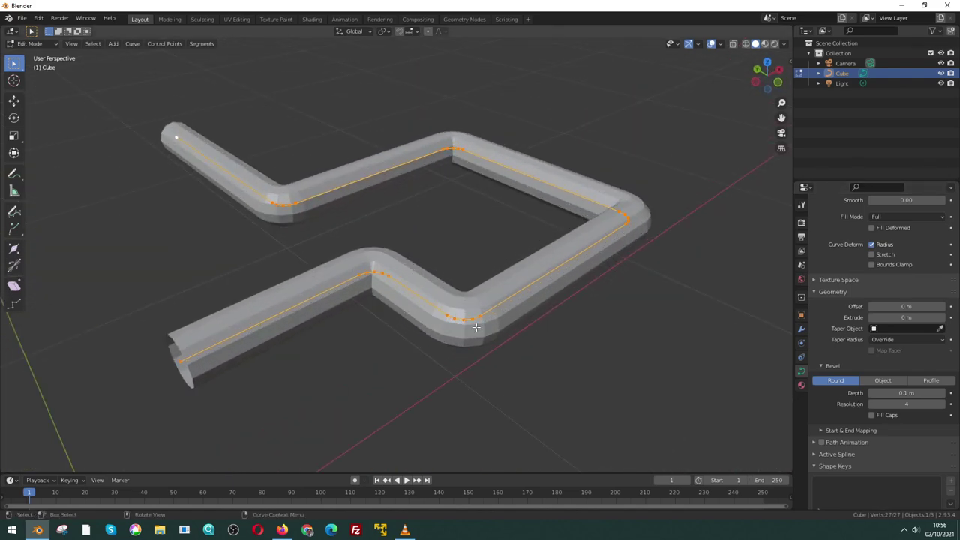
{"action": "left_click", "coordinate": [942, 403]}
{"action": "left_click_drag", "start_coordinate": [942, 404], "coordinate": [946, 403]}
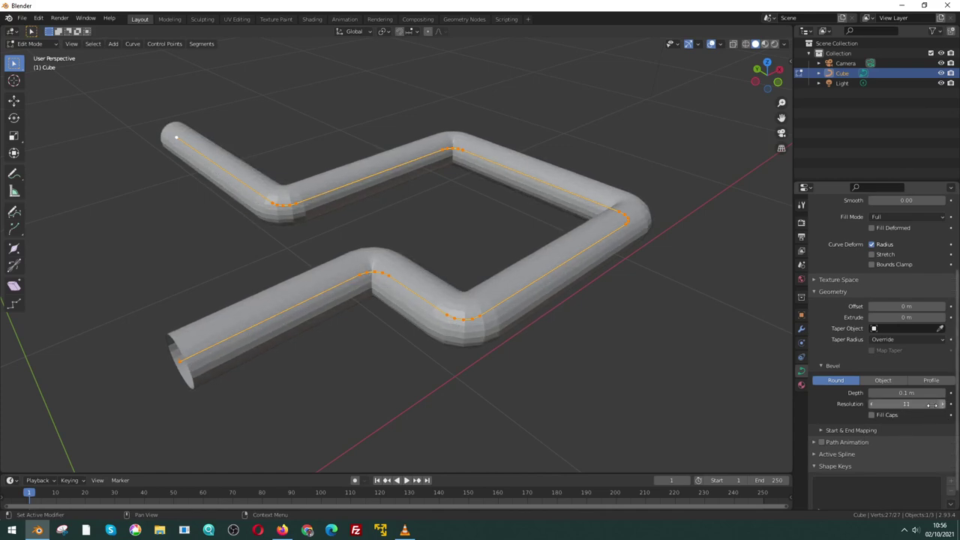
{"action": "mouse_move", "coordinate": [555, 315]}
{"action": "middle_mouse_down"}
{"action": "mouse_move", "coordinate": [578, 300]}
{"action": "mouse_move", "coordinate": [583, 308]}
{"action": "middle_mouse_up"}
Step: Return to Object Mode and apply Shade Smooth to the tube
{"action": "key", "text": "Tab"}
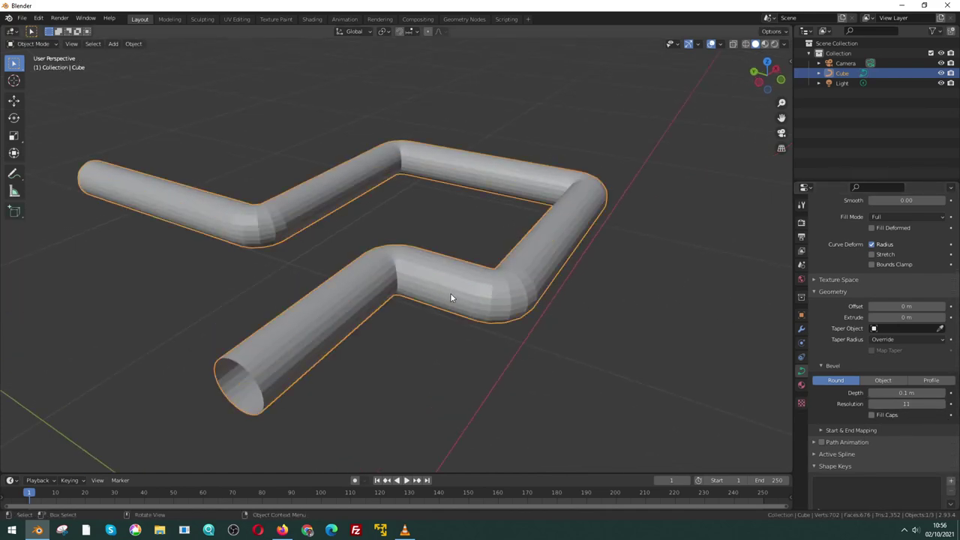
{"action": "right_click", "coordinate": [454, 293]}
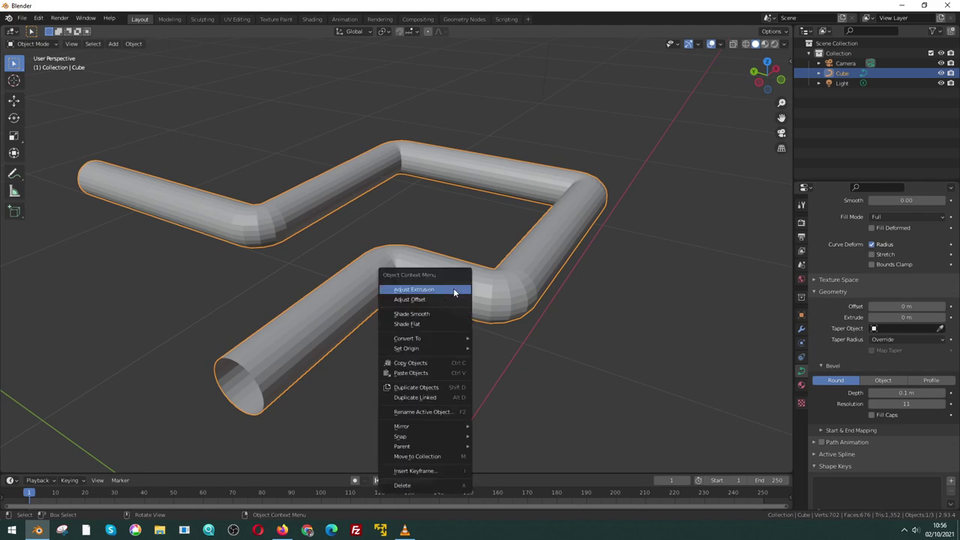
{"action": "left_click", "coordinate": [419, 312]}
{"action": "mouse_move", "coordinate": [480, 291]}
{"action": "middle_mouse_down"}
{"action": "mouse_move", "coordinate": [503, 295]}
{"action": "mouse_move", "coordinate": [326, 317]}
{"action": "mouse_move", "coordinate": [370, 297]}
{"action": "mouse_move", "coordinate": [163, 281]}
{"action": "mouse_move", "coordinate": [271, 301]}
{"action": "mouse_move", "coordinate": [236, 300]}
{"action": "mouse_move", "coordinate": [313, 276]}
{"action": "mouse_move", "coordinate": [218, 309]}
{"action": "mouse_move", "coordinate": [415, 257]}
{"action": "middle_mouse_up"}
Step: Select the curve's open end point and extrude a new straight segment from it along Y
{"action": "key", "text": "Tab"}
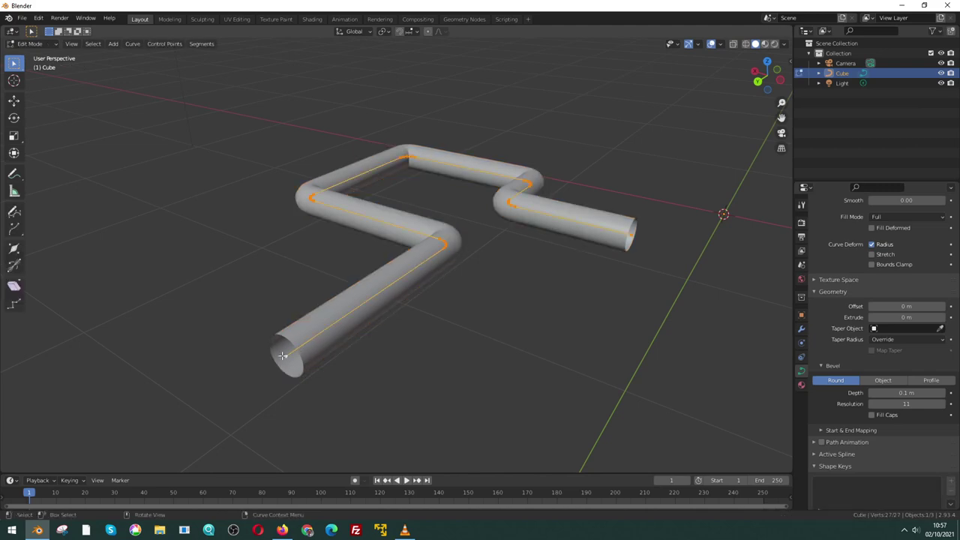
{"action": "left_click", "coordinate": [281, 356]}
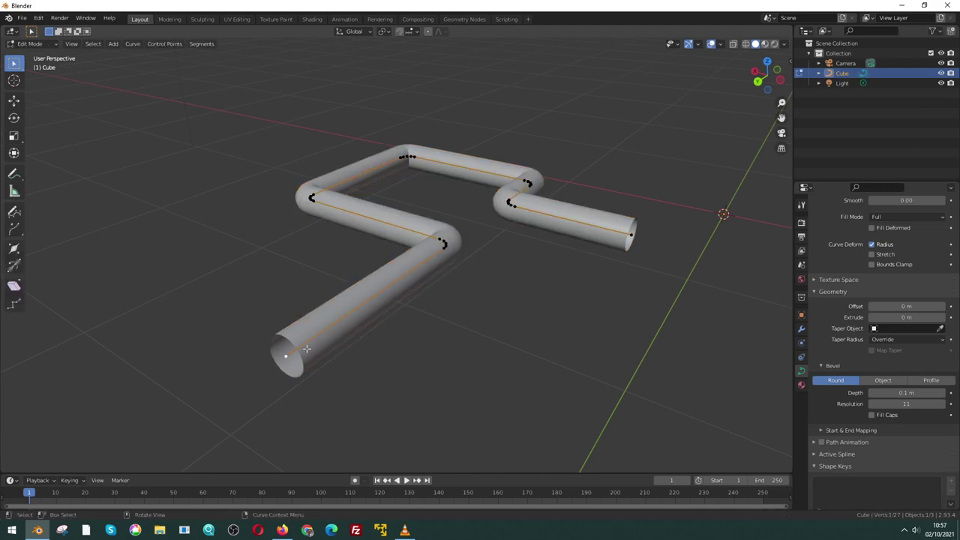
{"action": "mouse_move", "coordinate": [306, 349]}
{"action": "middle_mouse_down"}
{"action": "mouse_move", "coordinate": [304, 337]}
{"action": "mouse_move", "coordinate": [316, 335]}
{"action": "middle_mouse_up"}
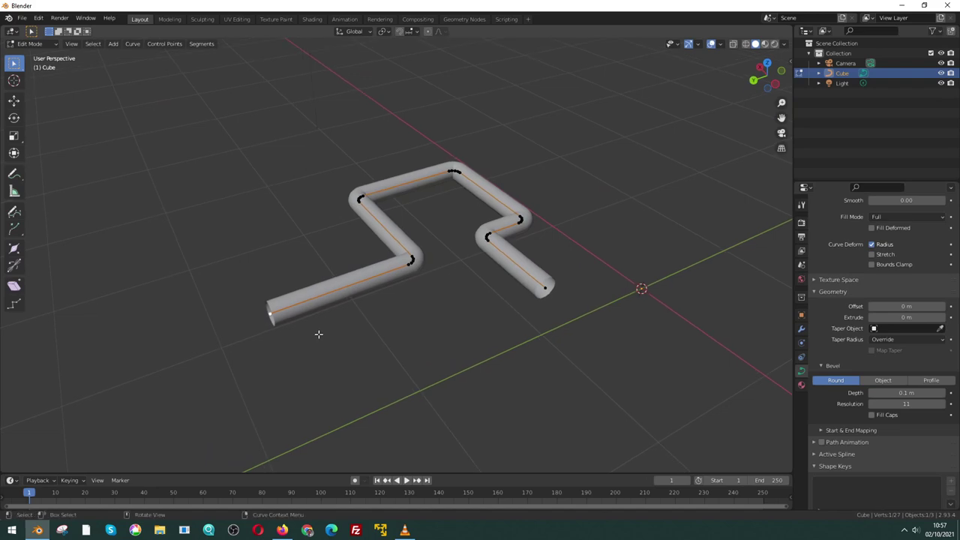
{"action": "key", "text": "g"}
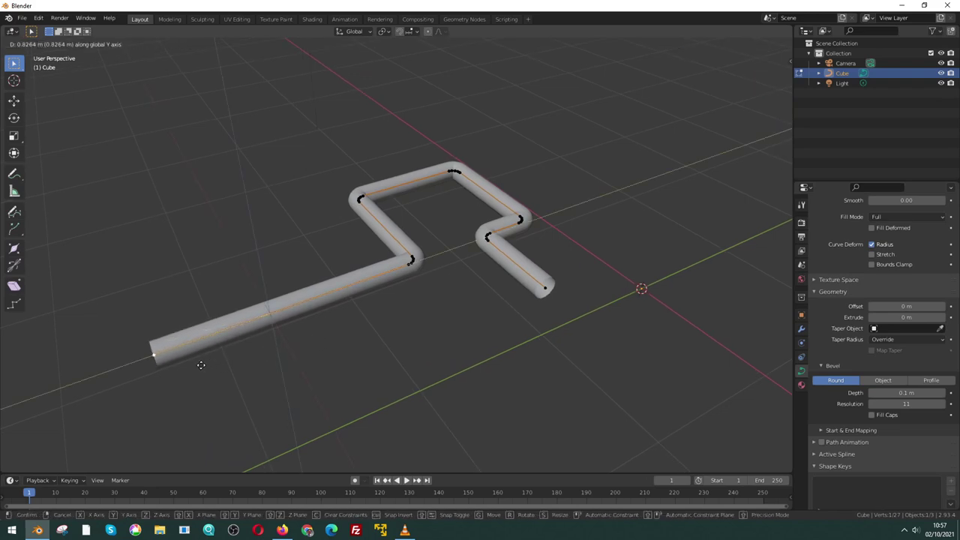
{"action": "left_click", "coordinate": [266, 360]}
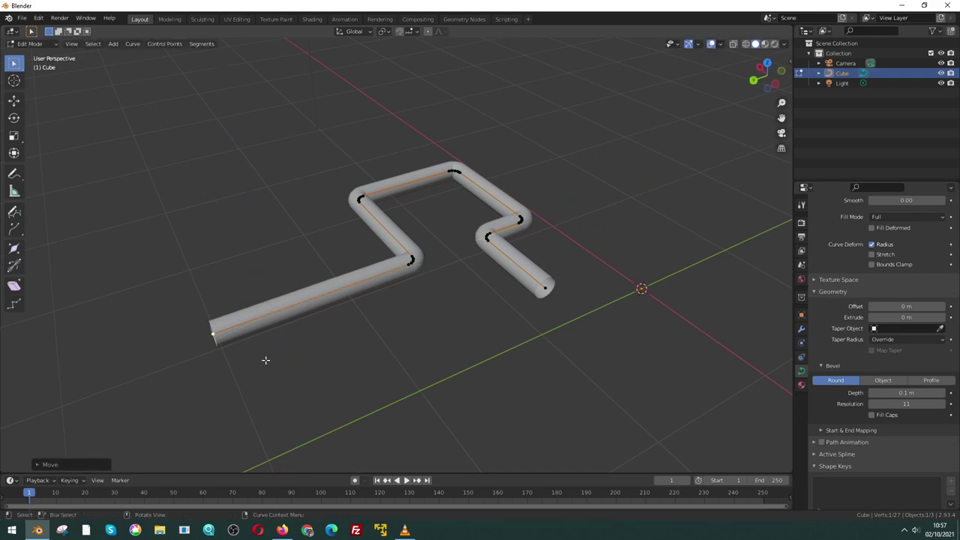
{"action": "key", "text": "e"}
{"action": "key", "text": "y"}
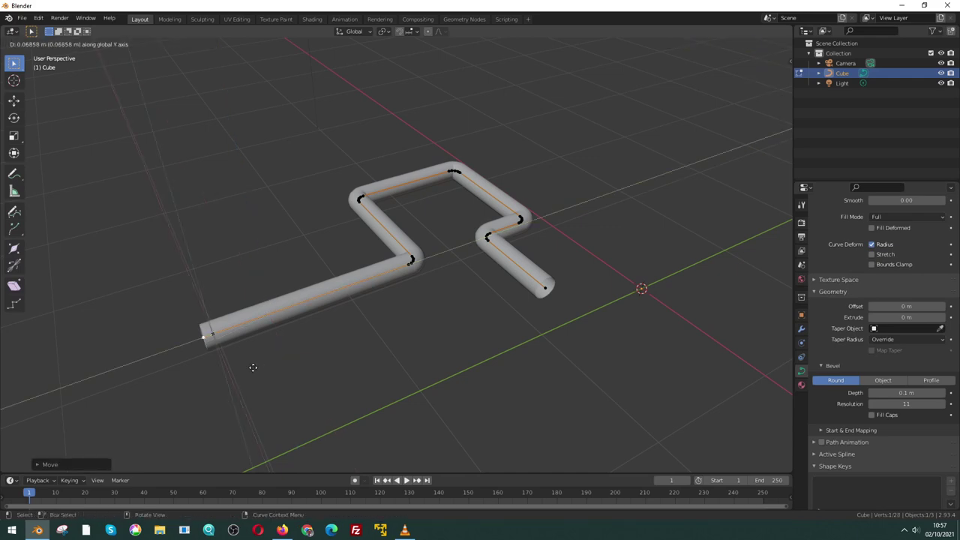
{"action": "left_click", "coordinate": [133, 411]}
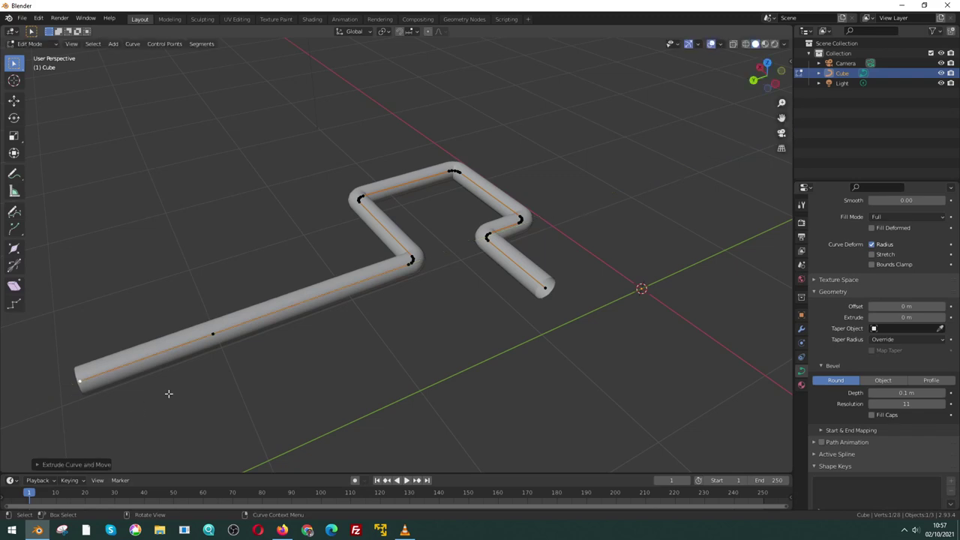
{"action": "mouse_move", "coordinate": [132, 392]}
{"action": "middle_mouse_down"}
{"action": "mouse_move", "coordinate": [224, 368]}
{"action": "mouse_move", "coordinate": [288, 366]}
{"action": "mouse_move", "coordinate": [310, 302]}
{"action": "mouse_move", "coordinate": [418, 280]}
{"action": "middle_mouse_up"}
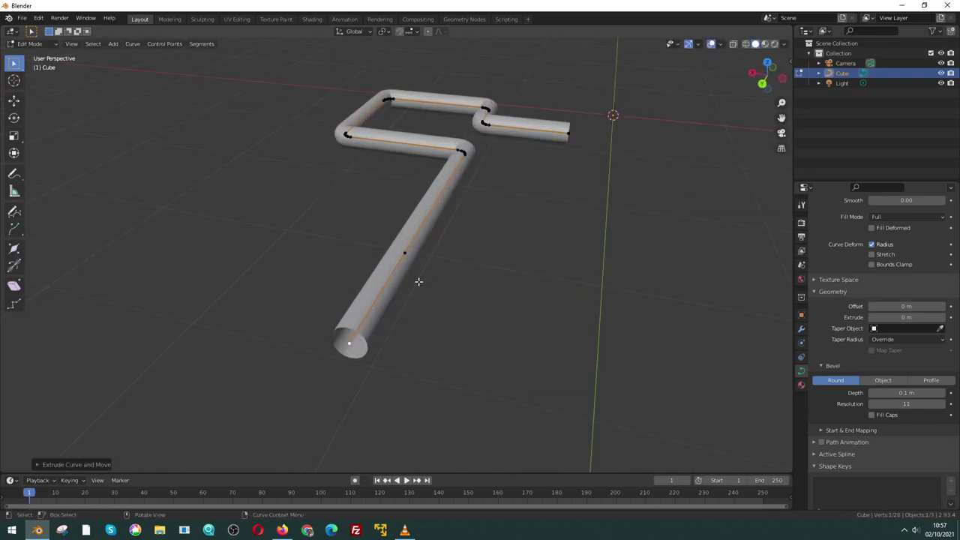
Step: Bend the tube by moving the long section's midpoint along the X axis
{"action": "left_click", "coordinate": [405, 252]}
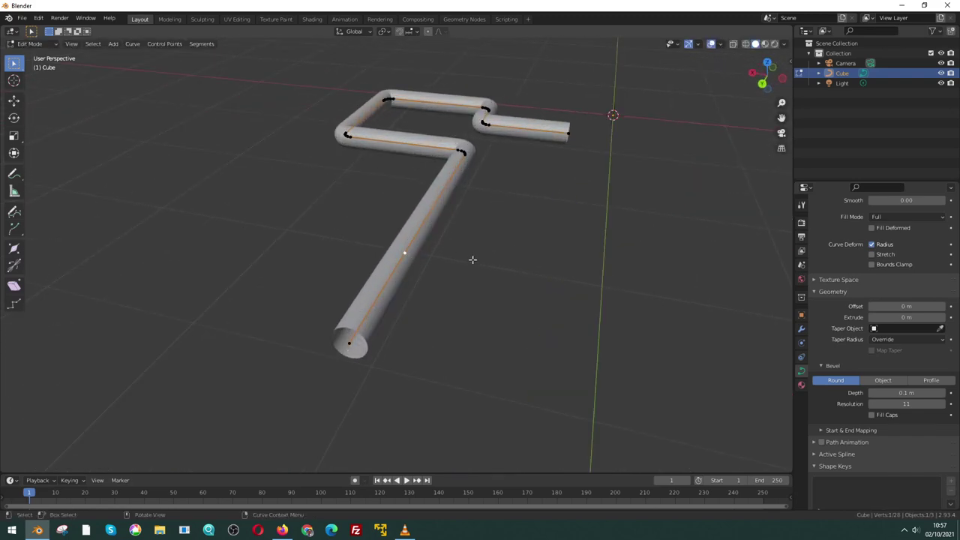
{"action": "key", "text": "g"}
{"action": "key", "text": "x"}
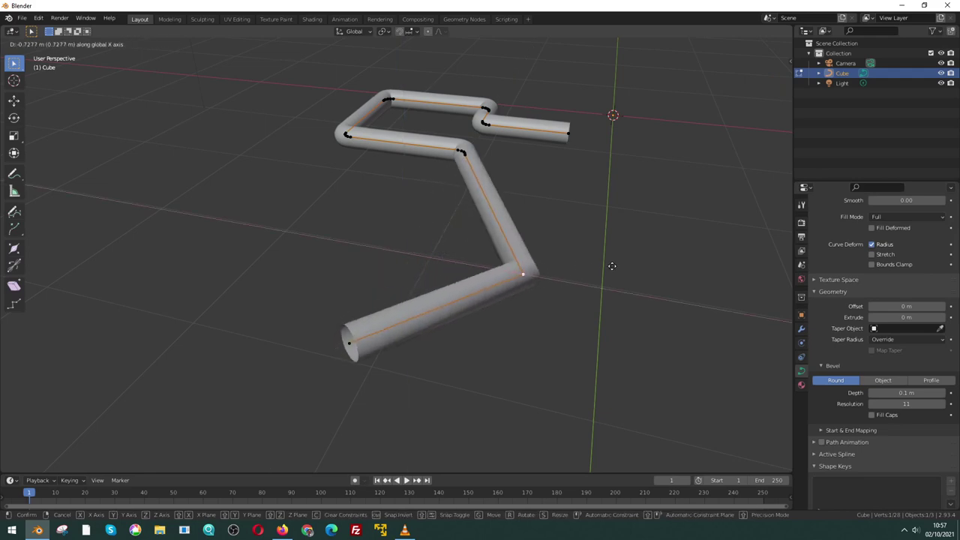
{"action": "left_click", "coordinate": [615, 266]}
{"action": "mouse_move", "coordinate": [615, 265]}
{"action": "middle_mouse_down"}
{"action": "mouse_move", "coordinate": [482, 287]}
{"action": "mouse_move", "coordinate": [471, 268]}
{"action": "mouse_move", "coordinate": [590, 225]}
{"action": "middle_mouse_up"}
{"action": "scroll", "coordinate": [482, 288], "scroll_direction": "down", "scroll_amount": 3}
{"action": "scroll", "coordinate": [406, 205], "scroll_direction": "up", "scroll_amount": 4}
{"action": "scroll", "coordinate": [406, 205], "scroll_direction": "down", "scroll_amount": 2}
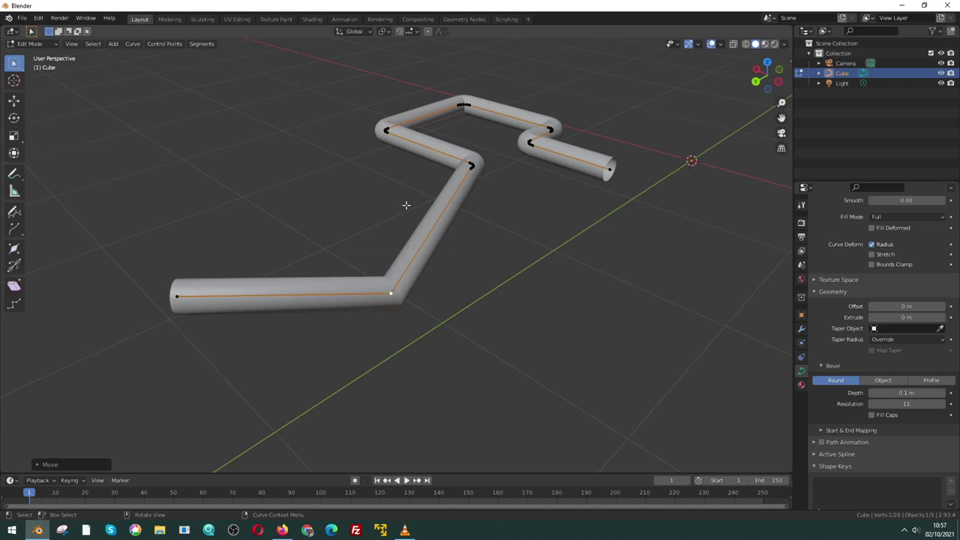
Step: Undo the bend and the end extension, restoring 27 control points, and return to Object Mode
{"action": "key", "text": "ctrl+x"}
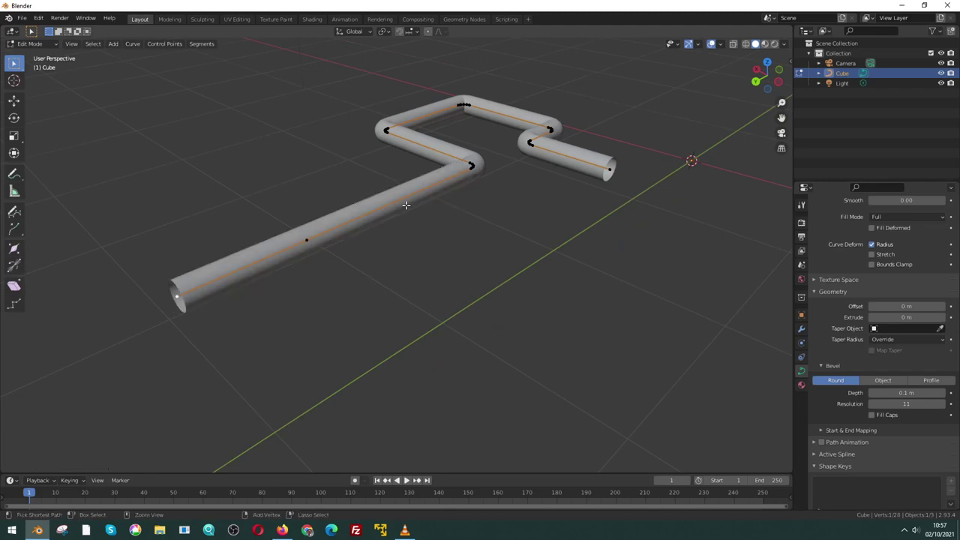
{"action": "key", "text": "ctrl+x"}
{"action": "middle_click_drag", "start_coordinate": [489, 210], "coordinate": [464, 274], "text": "shift"}
{"action": "scroll", "coordinate": [464, 274], "scroll_direction": "up", "scroll_amount": 4}
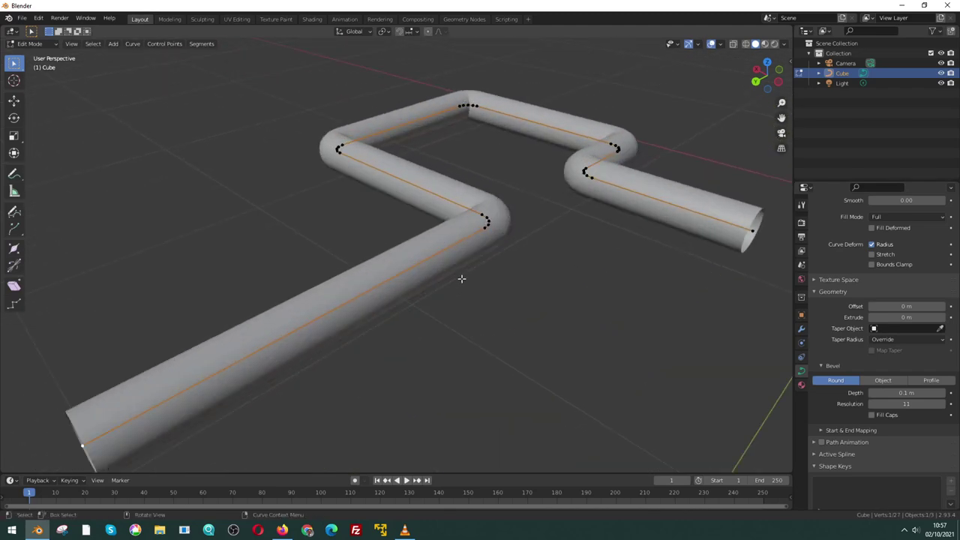
{"action": "scroll", "coordinate": [442, 273], "scroll_direction": "down", "scroll_amount": 1}
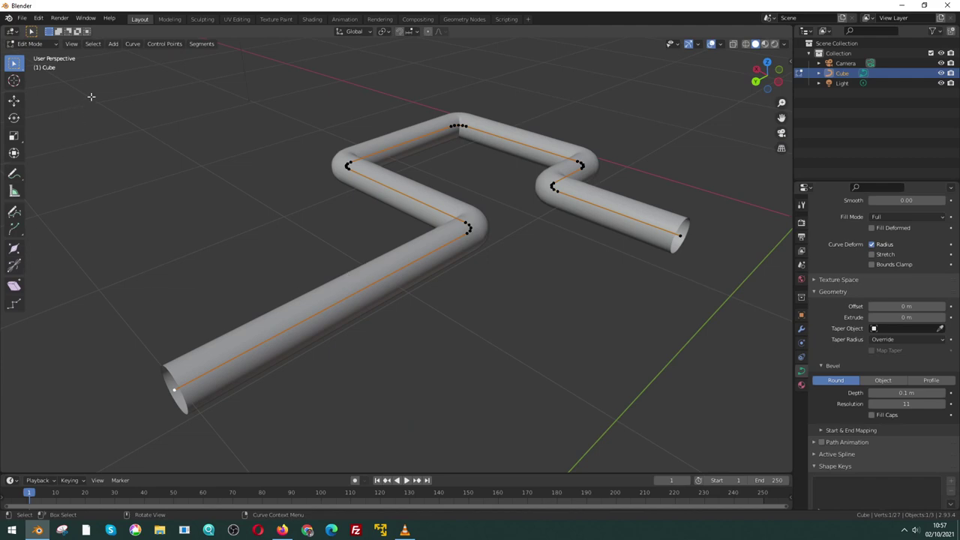
{"action": "key", "text": "Tab"}
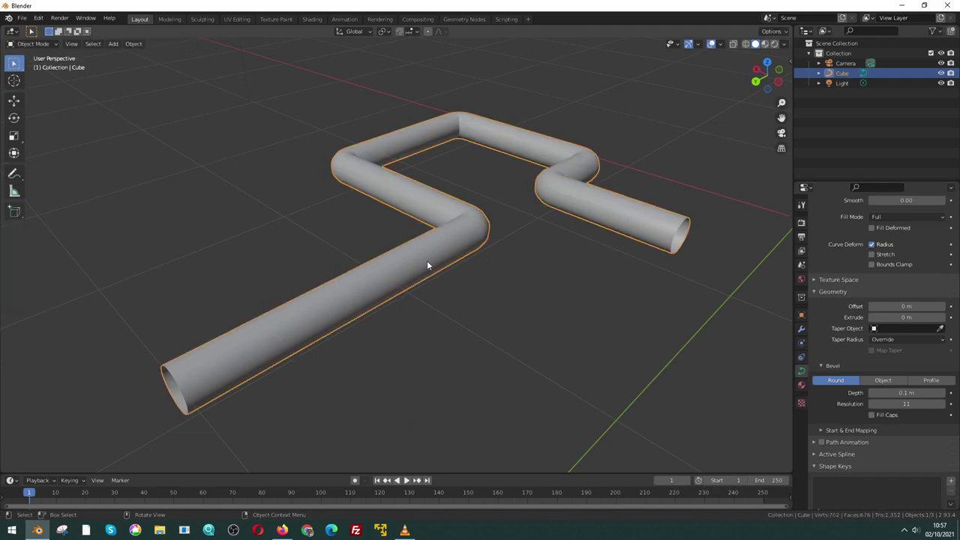
Step: Convert the curve tube to a mesh and inspect its 702 vertices in Edit Mode
{"action": "left_click", "coordinate": [138, 44]}
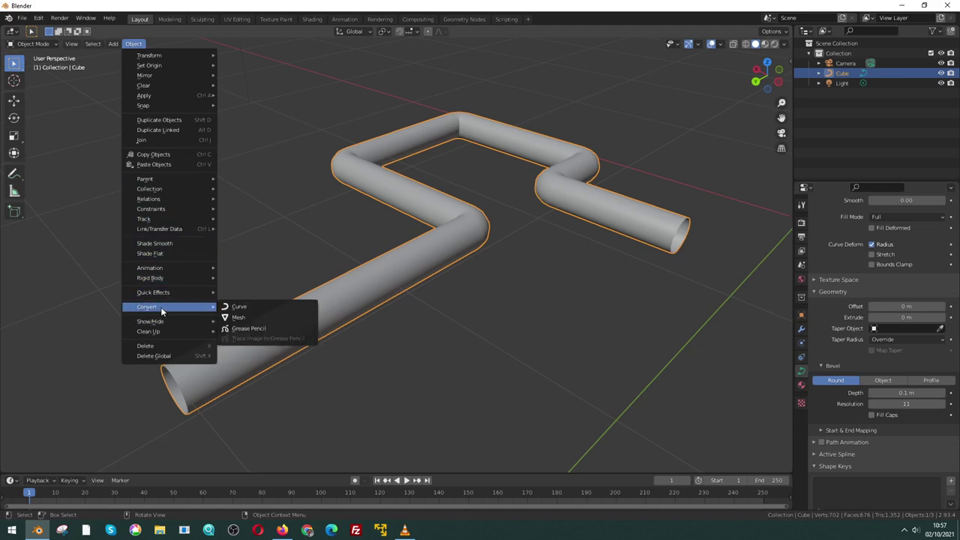
{"action": "mouse_move", "coordinate": [147, 306]}
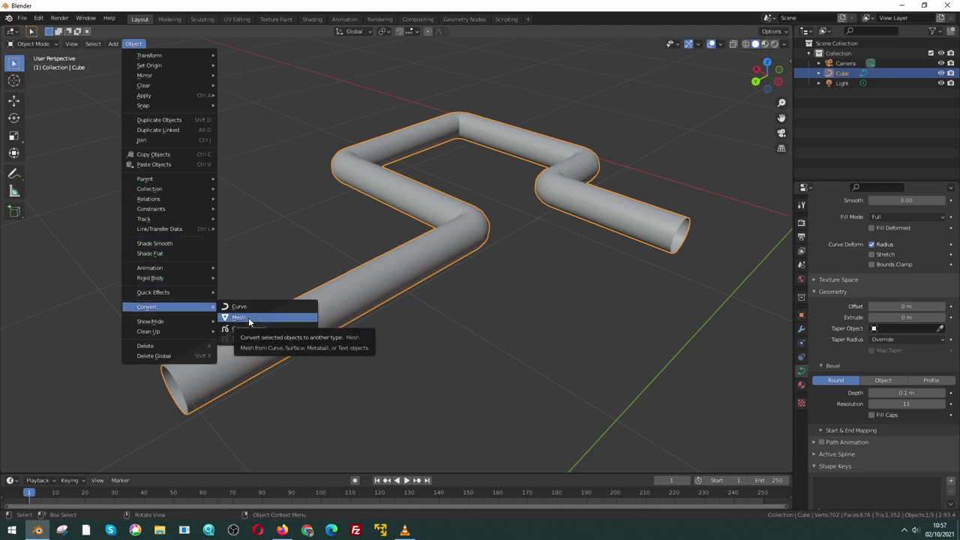
{"action": "left_click", "coordinate": [249, 321]}
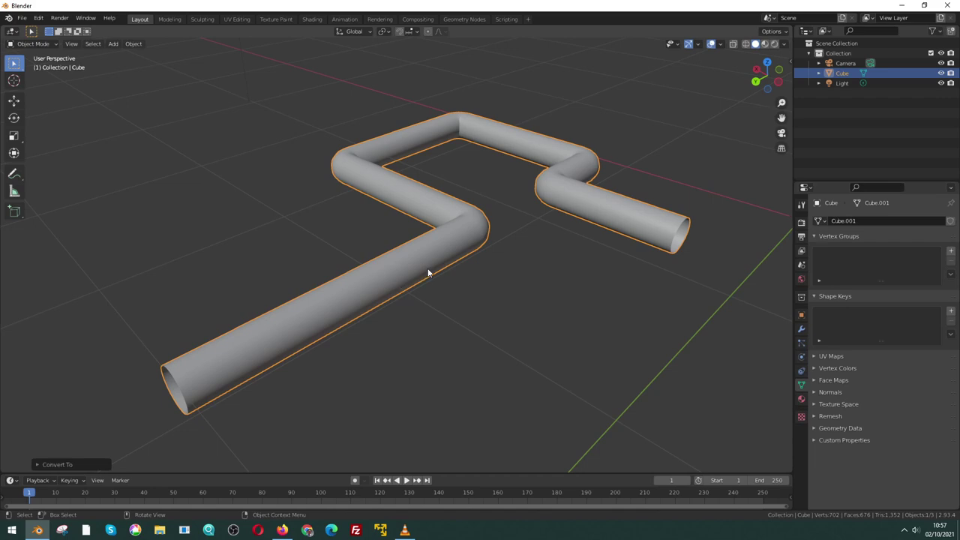
{"action": "key", "text": "Tab"}
{"action": "mouse_move", "coordinate": [426, 263]}
{"action": "middle_mouse_down"}
{"action": "mouse_move", "coordinate": [512, 257]}
{"action": "mouse_move", "coordinate": [512, 245]}
{"action": "mouse_move", "coordinate": [459, 260]}
{"action": "mouse_move", "coordinate": [472, 251]}
{"action": "mouse_move", "coordinate": [443, 224]}
{"action": "mouse_move", "coordinate": [404, 225]}
{"action": "middle_mouse_up"}
{"action": "scroll", "coordinate": [472, 251], "scroll_direction": "down", "scroll_amount": 3}
{"action": "scroll", "coordinate": [491, 234], "scroll_direction": "up", "scroll_amount": 6}
{"action": "scroll", "coordinate": [490, 234], "scroll_direction": "down", "scroll_amount": 4}
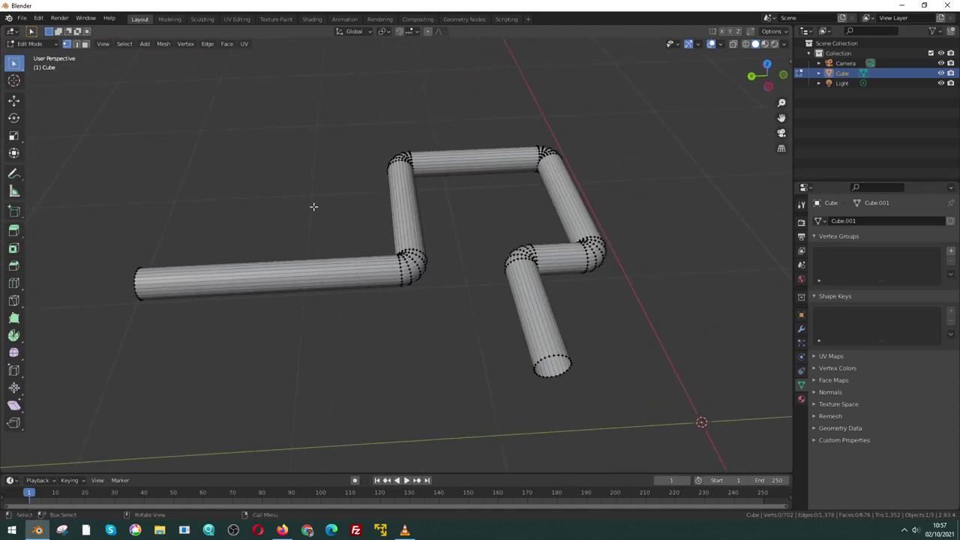
Step: Back in Object Mode, trial-convert the pipe to a curve and inspect its profile circles
{"action": "key", "text": "Tab"}
{"action": "right_click", "coordinate": [363, 264]}
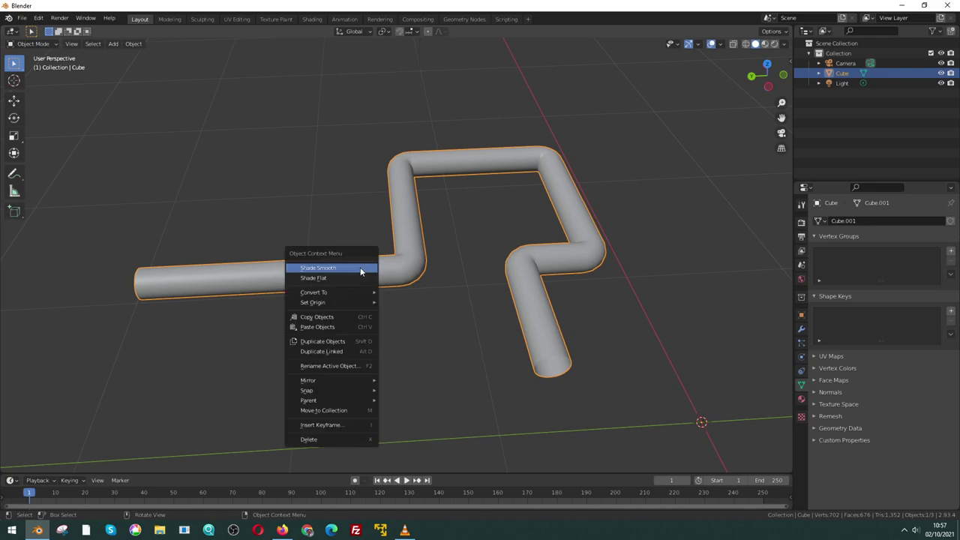
{"action": "mouse_move", "coordinate": [323, 292]}
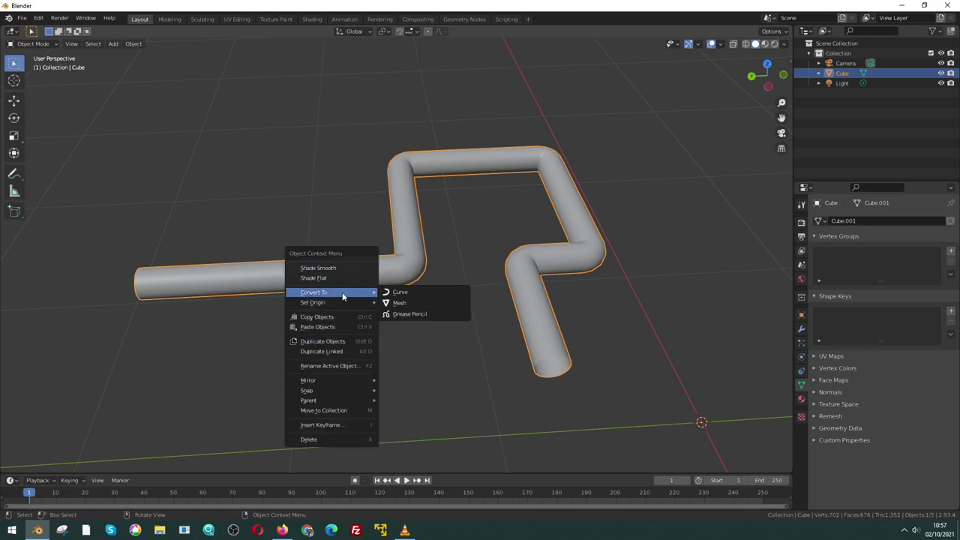
{"action": "left_click", "coordinate": [405, 293]}
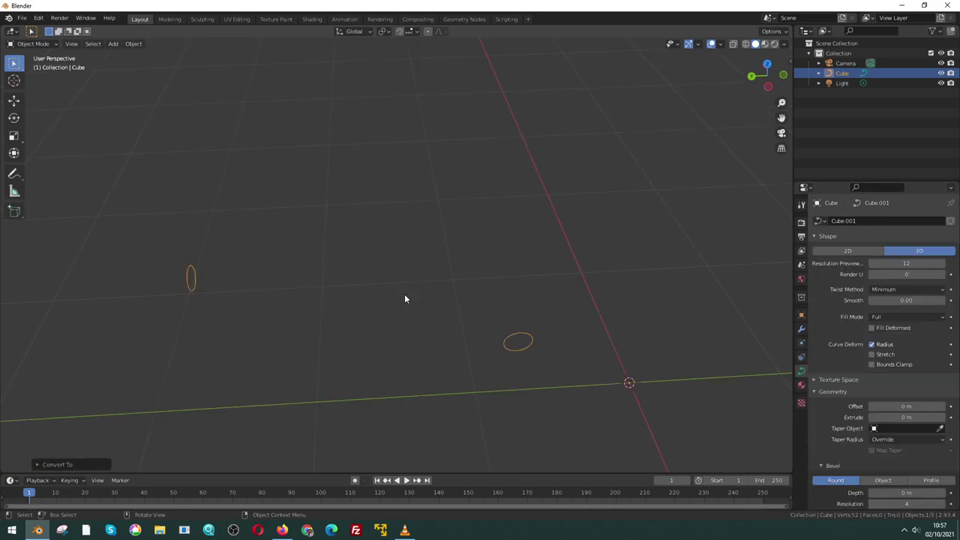
{"action": "mouse_move", "coordinate": [404, 294]}
{"action": "middle_mouse_down"}
{"action": "mouse_move", "coordinate": [480, 276]}
{"action": "mouse_move", "coordinate": [366, 300]}
{"action": "mouse_move", "coordinate": [400, 285]}
{"action": "middle_mouse_up"}
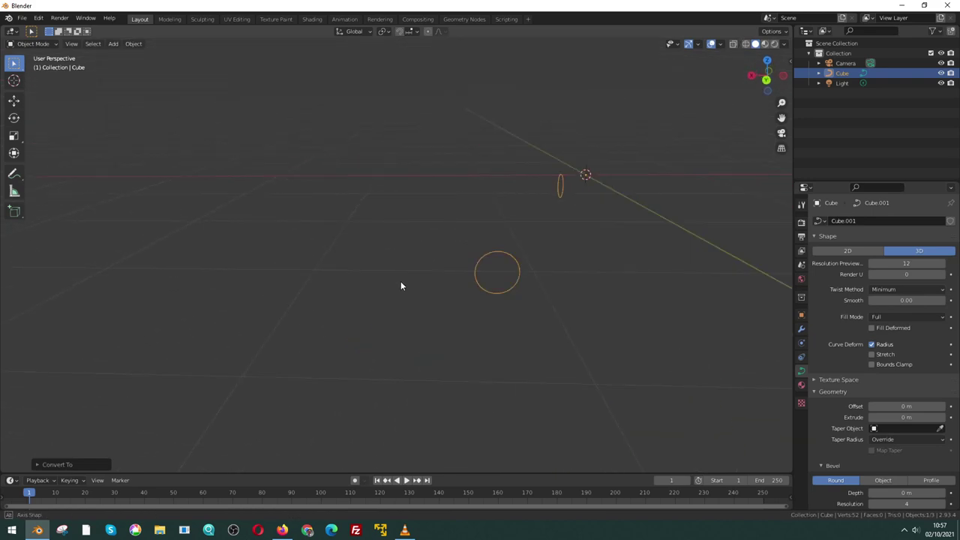
{"action": "mouse_move", "coordinate": [620, 235]}
{"action": "middle_mouse_down"}
{"action": "mouse_move", "coordinate": [533, 250]}
{"action": "mouse_move", "coordinate": [602, 274]}
{"action": "mouse_move", "coordinate": [578, 283]}
{"action": "mouse_move", "coordinate": [610, 276]}
{"action": "mouse_move", "coordinate": [600, 261]}
{"action": "middle_mouse_up"}
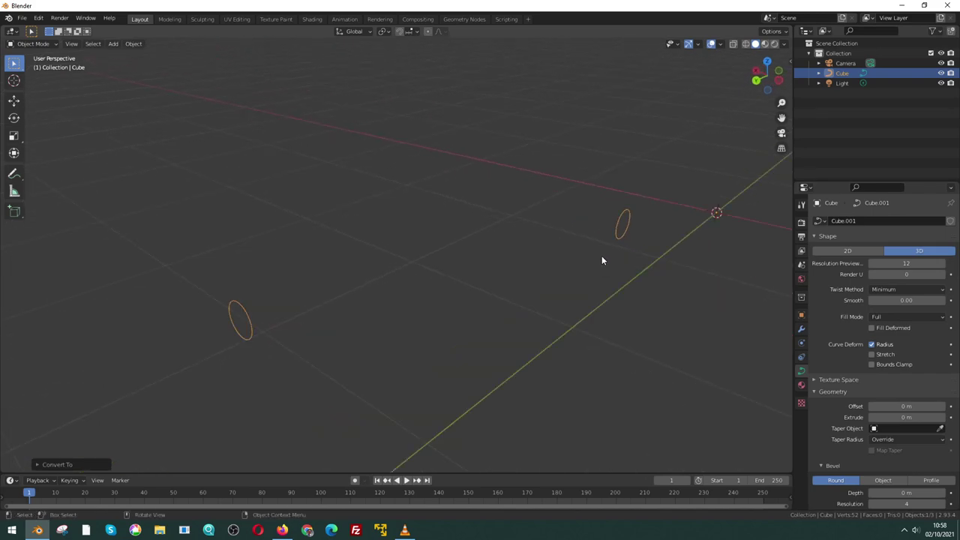
Step: Check the curve in Edit Mode, then undo the conversion to restore the 702-vertex mesh tube
{"action": "key", "text": "Tab"}
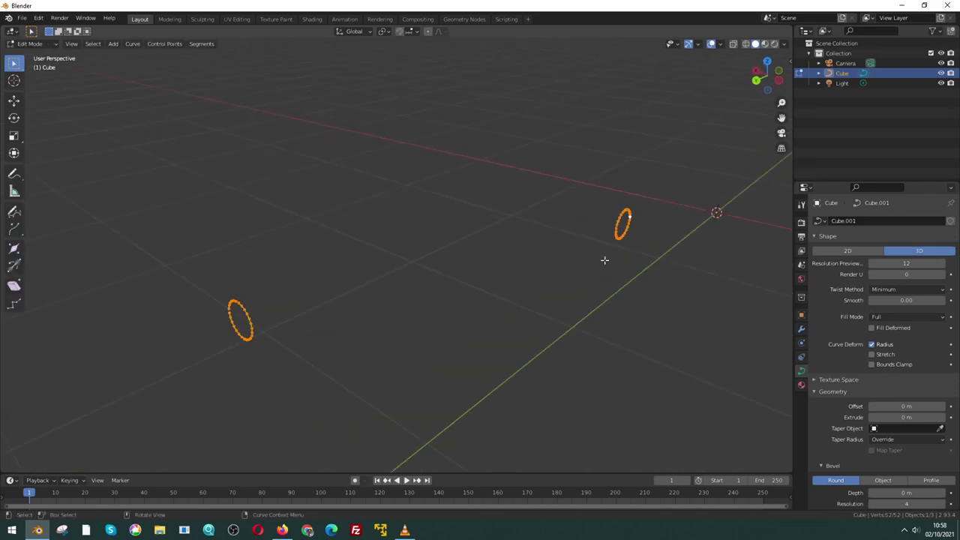
{"action": "key", "text": "Tab"}
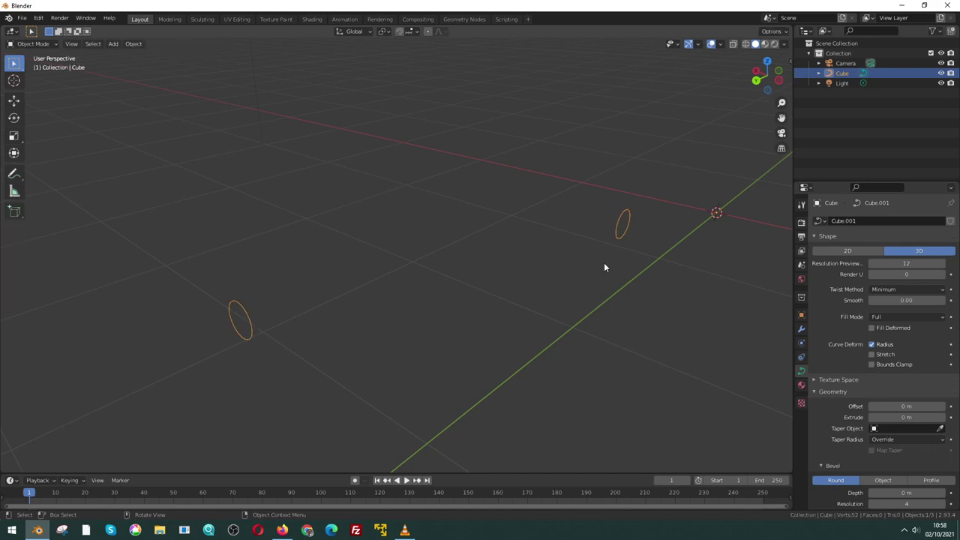
{"action": "key", "text": "ctrl+z"}
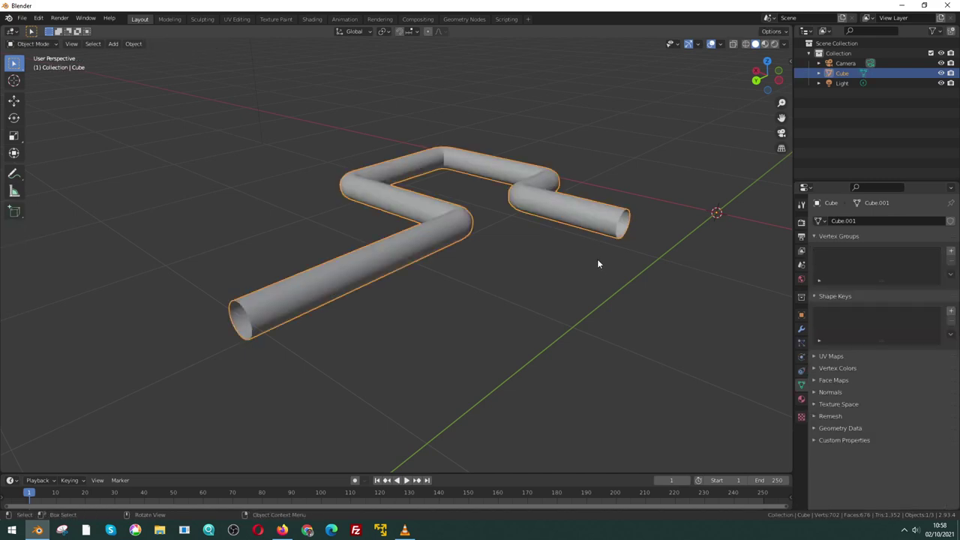
{"action": "mouse_move", "coordinate": [597, 264]}
{"action": "middle_mouse_down"}
{"action": "mouse_move", "coordinate": [494, 271]}
{"action": "mouse_move", "coordinate": [562, 262]}
{"action": "middle_mouse_up"}
{"action": "mouse_move", "coordinate": [398, 205]}
{"action": "middle_mouse_down"}
{"action": "mouse_move", "coordinate": [390, 191]}
{"action": "mouse_move", "coordinate": [422, 240]}
{"action": "mouse_move", "coordinate": [514, 252]}
{"action": "mouse_move", "coordinate": [540, 272]}
{"action": "mouse_move", "coordinate": [463, 242]}
{"action": "mouse_move", "coordinate": [419, 249]}
{"action": "mouse_move", "coordinate": [291, 237]}
{"action": "mouse_move", "coordinate": [354, 241]}
{"action": "middle_mouse_up"}
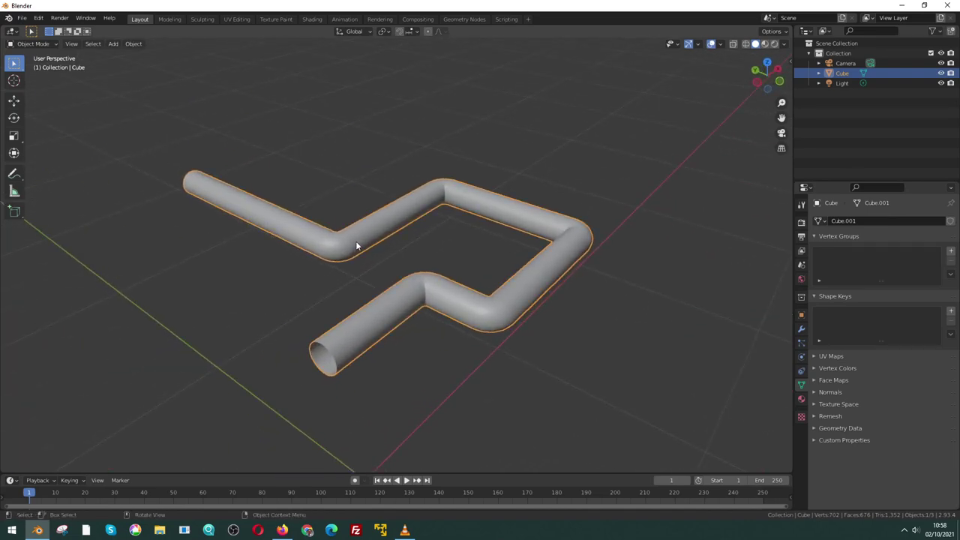